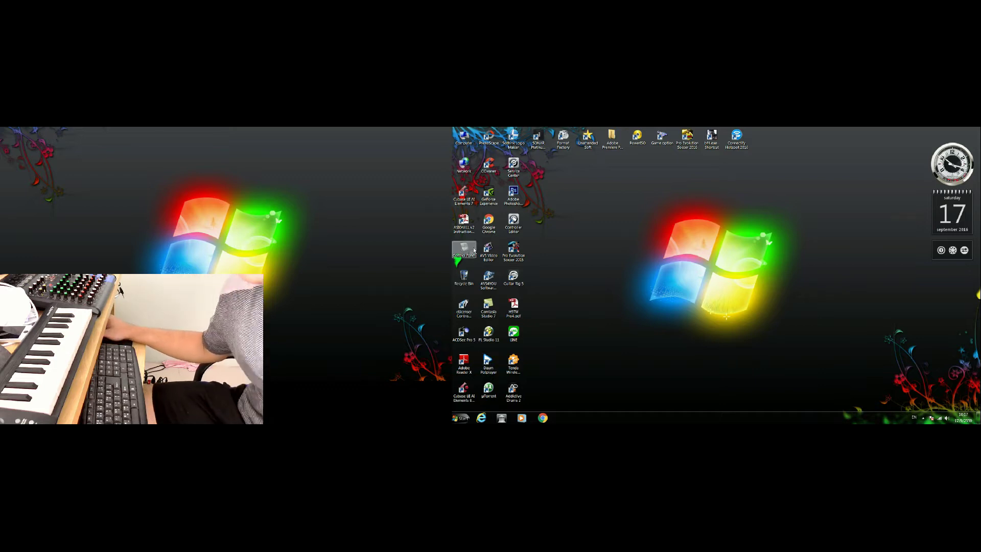
Launch Cubase LE AI Elements 7 and create an empty project from the Steinberg Hub
double_click(464, 195)
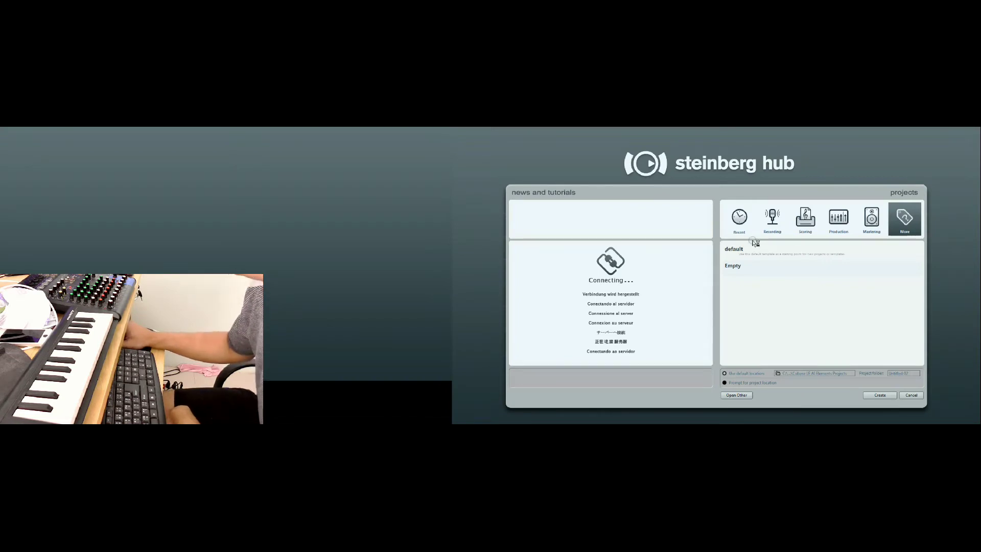
double_click(734, 267)
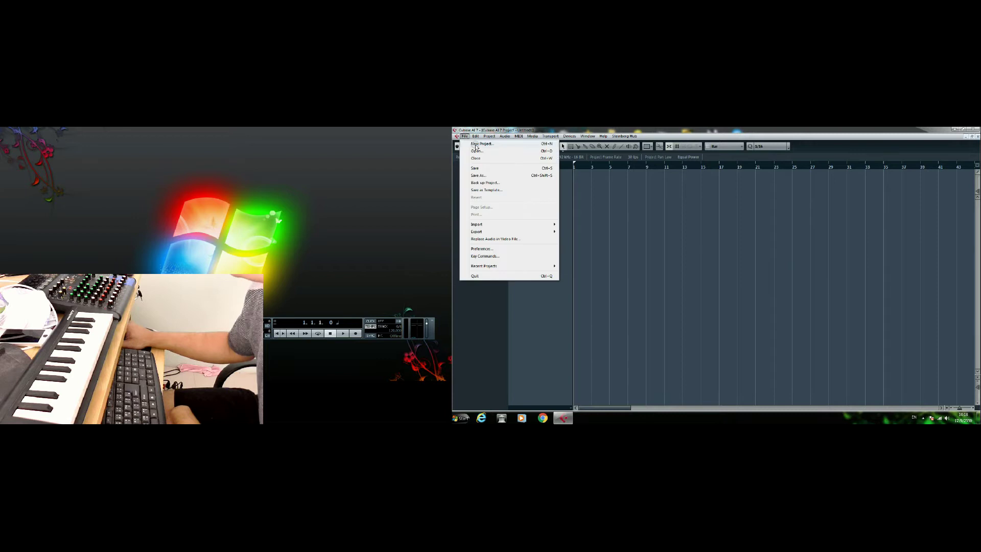
Add one instrument track that uses the HALion Sonic SE synth
mouse_move(489, 137)
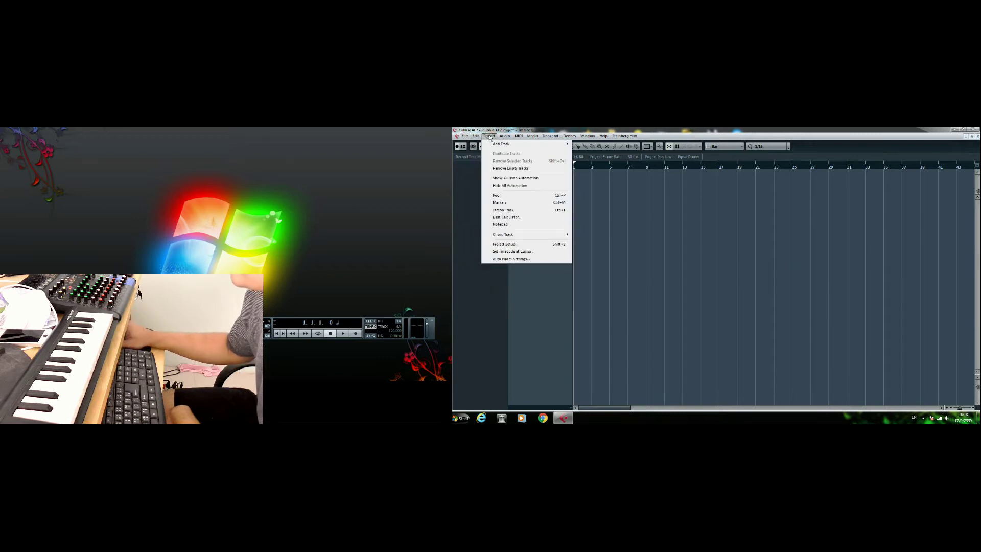
left_click(607, 152)
left_click(730, 282)
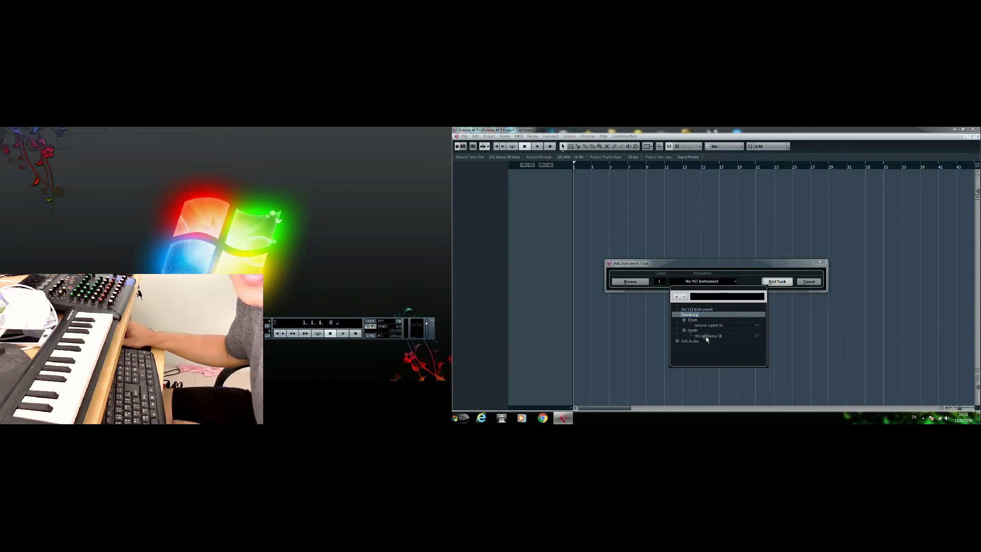
left_click(707, 337)
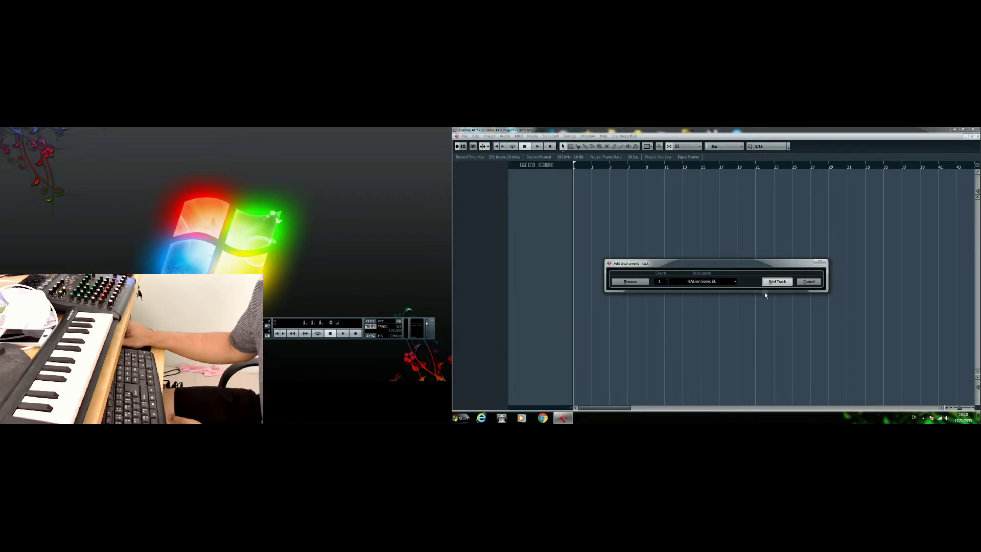
left_click(777, 281)
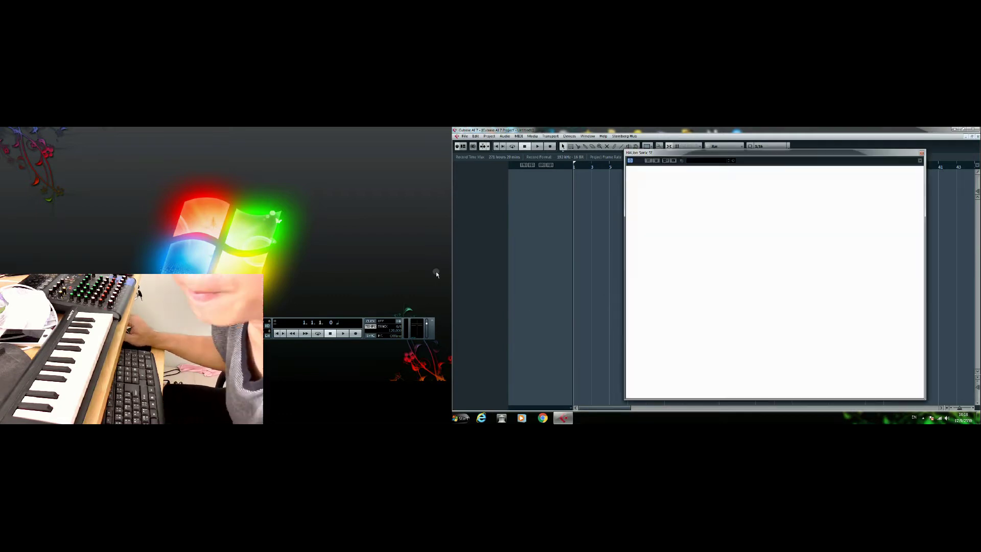
Place the HALion Sonic SE window on the second monitor and move the transport panel over the project window
left_click_drag(806, 160, 237, 129)
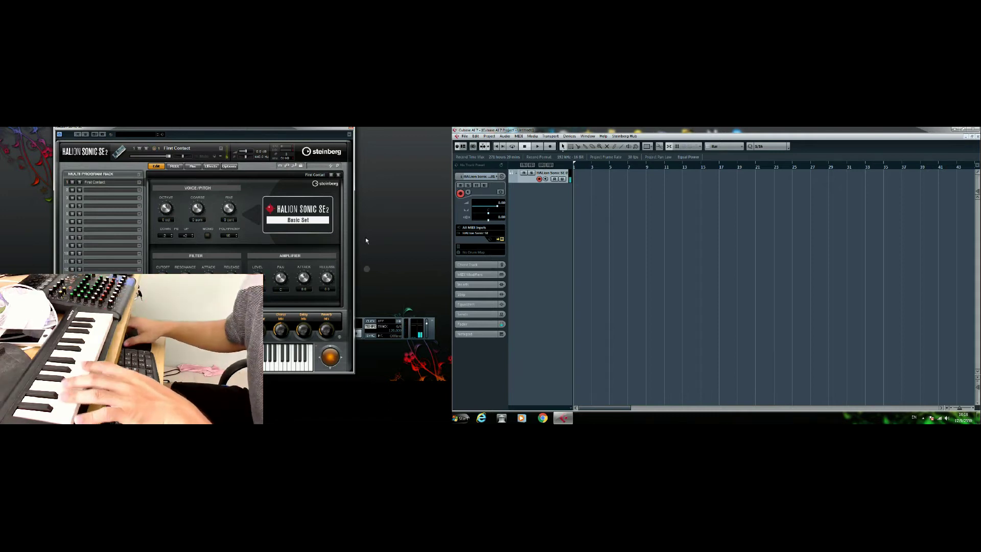
left_click_drag(297, 130, 268, 130)
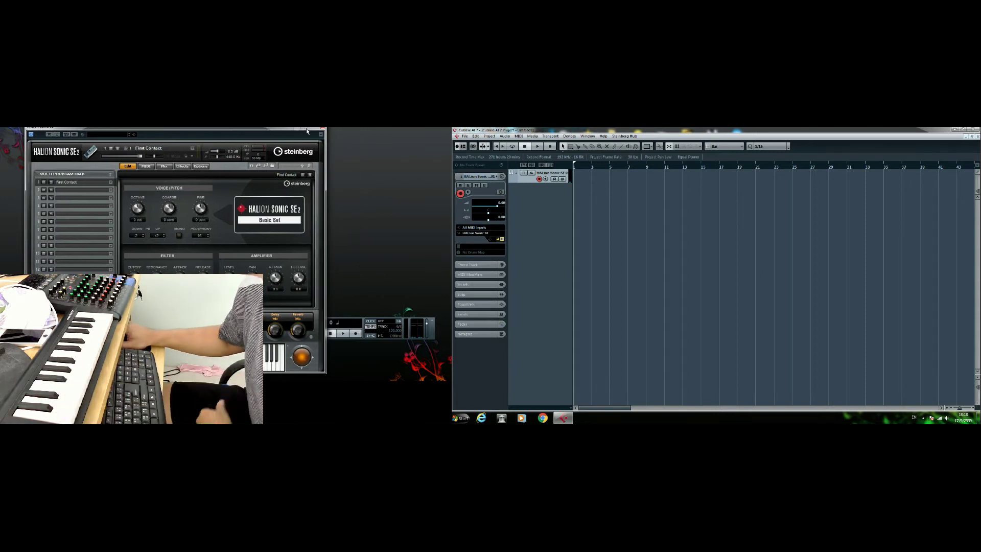
left_click_drag(341, 324, 691, 334)
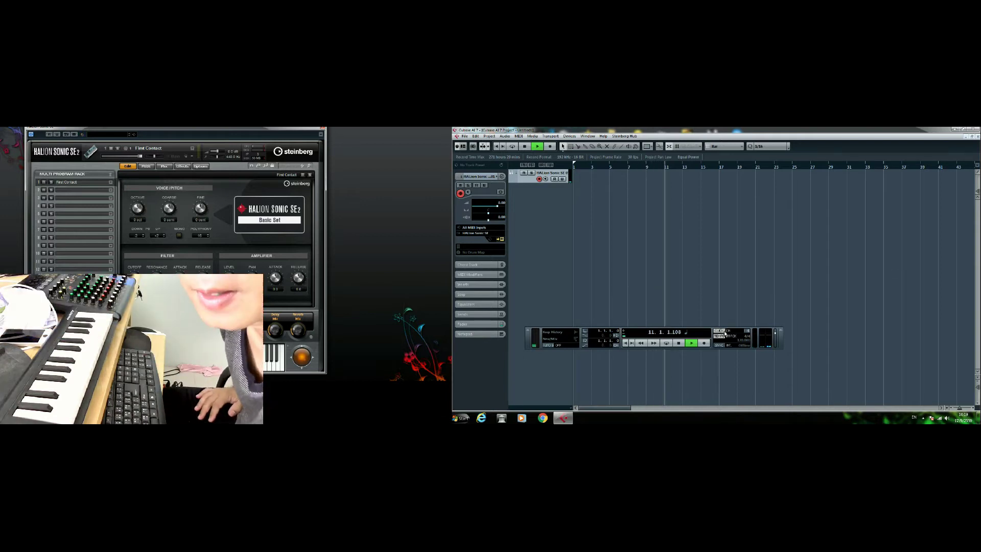
Set the project tempo to 160 and stop playback
double_click(742, 341)
type("160")
key("Return")
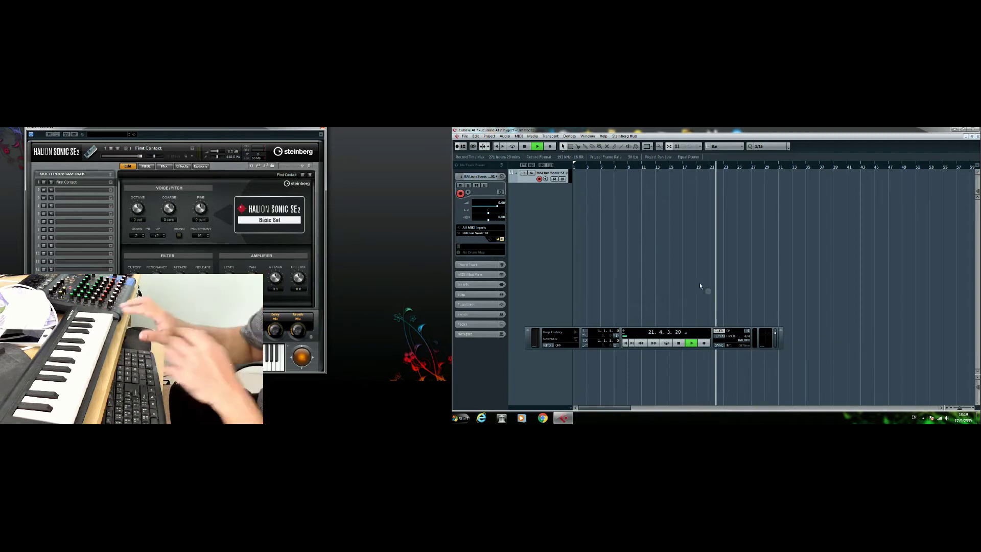
left_click(523, 146)
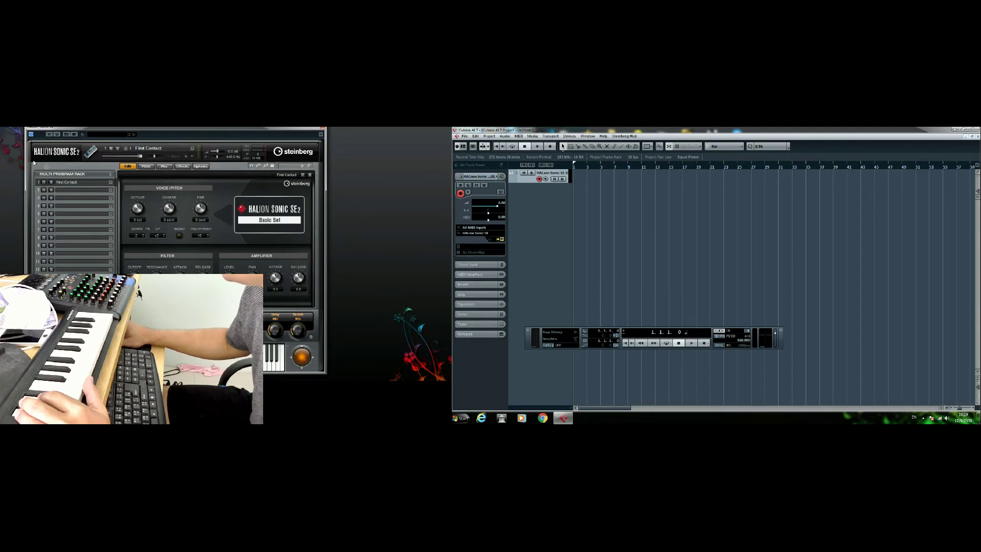
Load the [GM 081] Lead 1 (Square) program into the first HALion Sonic SE slot
left_click(111, 183)
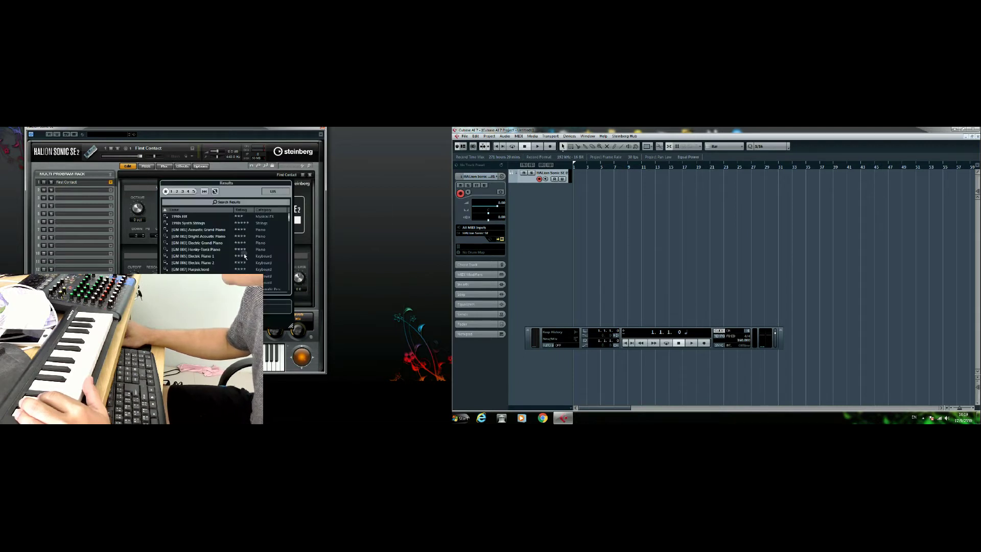
left_click_drag(287, 220, 290, 252)
double_click(214, 223)
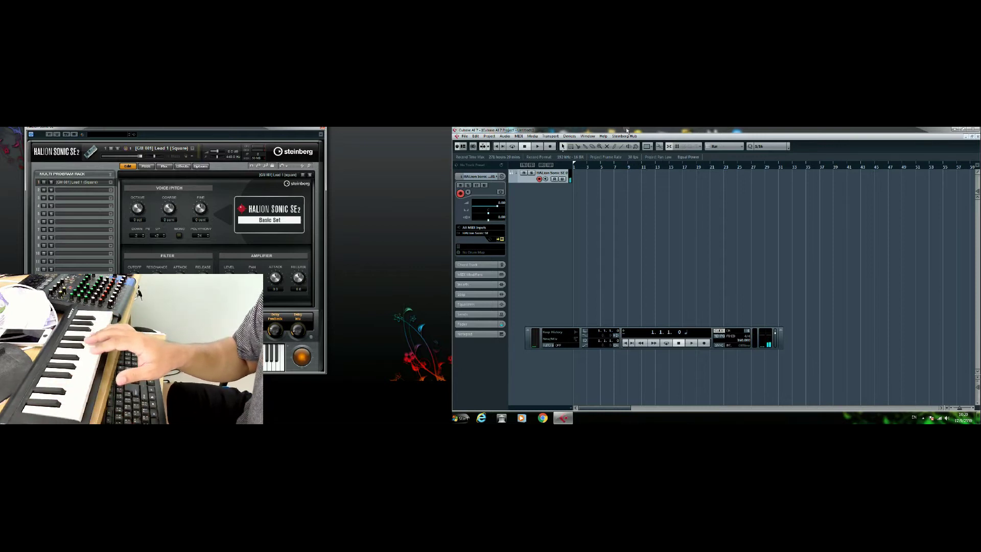
Record a MIDI part about 18 bars long on the HALion Sonic SE track, play it back and stop
left_click(550, 146)
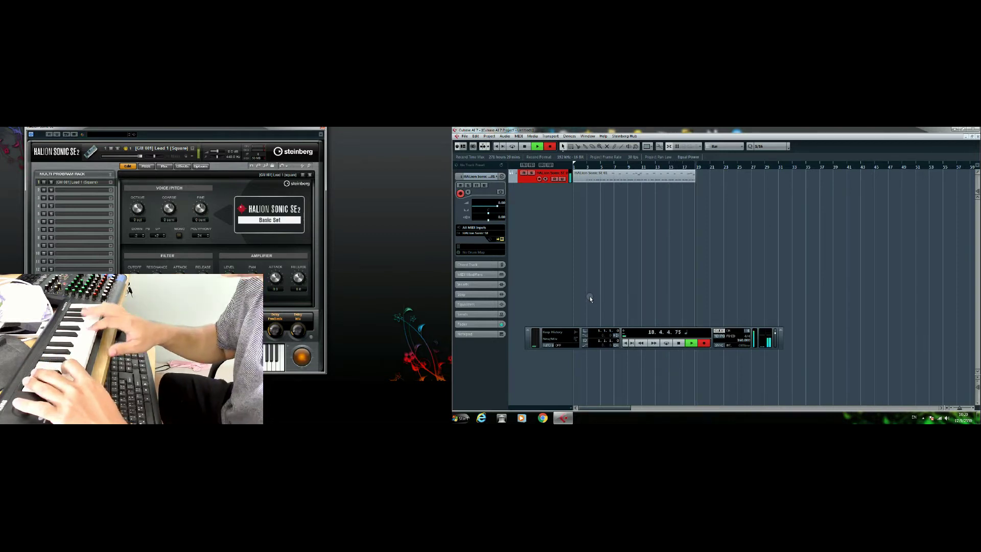
key("space")
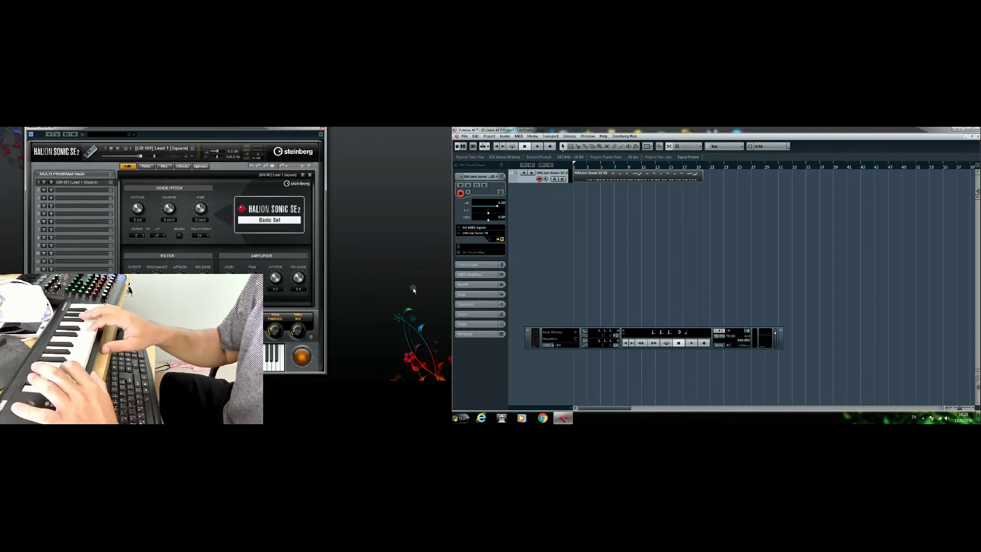
key("space")
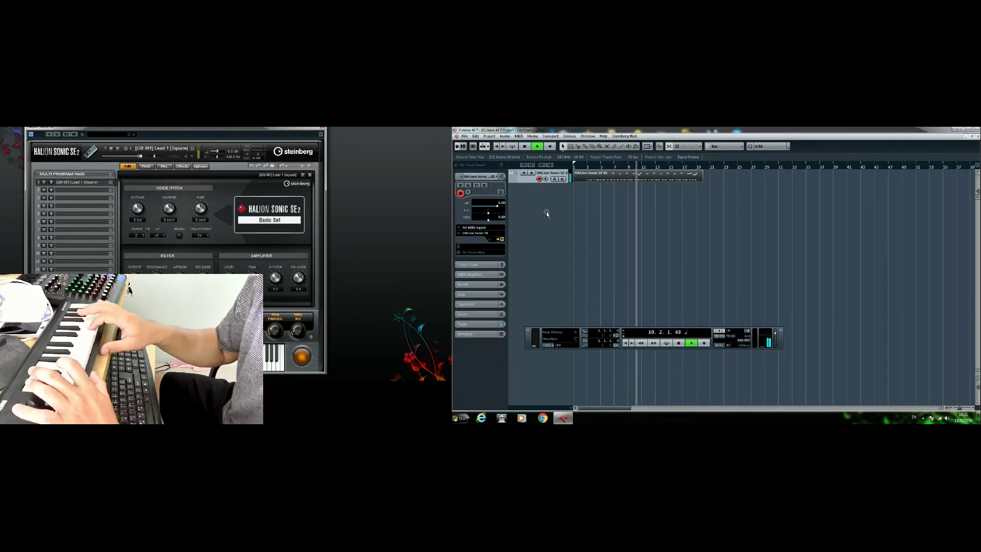
key("space")
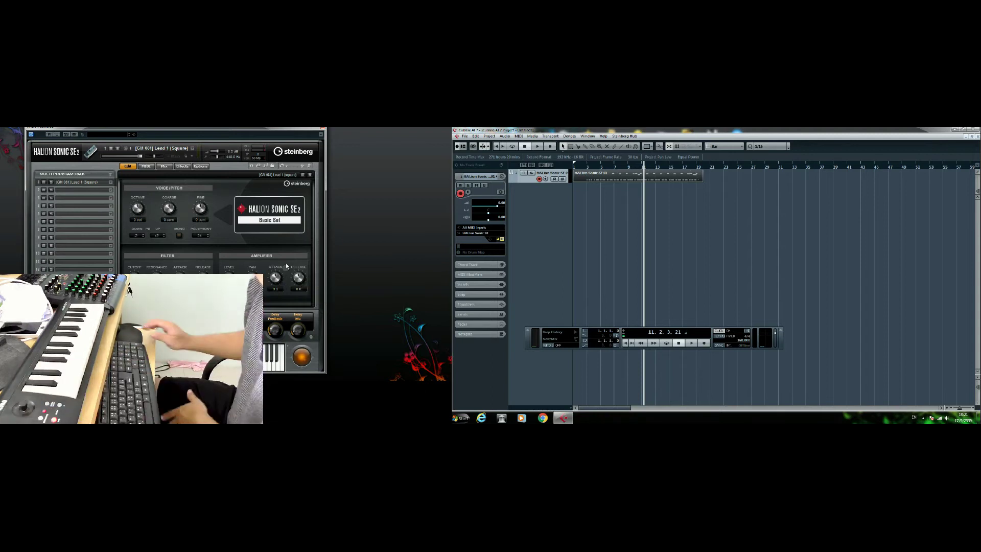
Add a second HALion Sonic SE instrument track and load the [GM 001] Acoustic Grand Piano program into its first slot
left_click(489, 136)
mouse_move(504, 144)
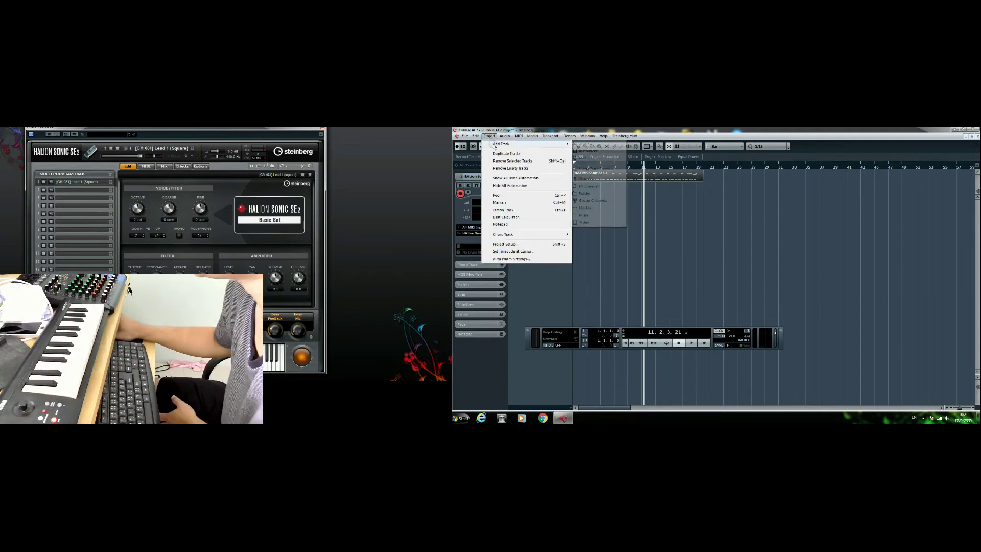
left_click(587, 151)
left_click(729, 280)
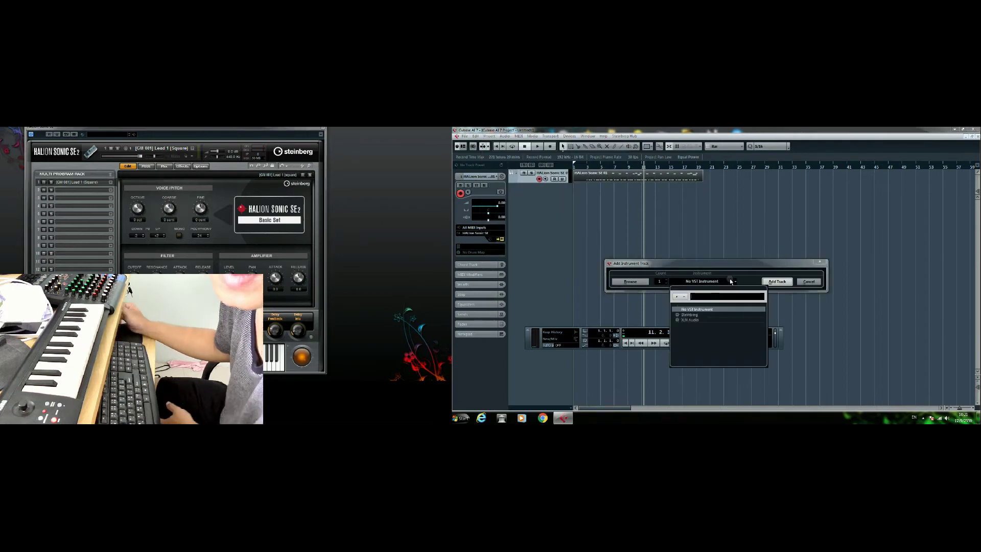
left_click(677, 315)
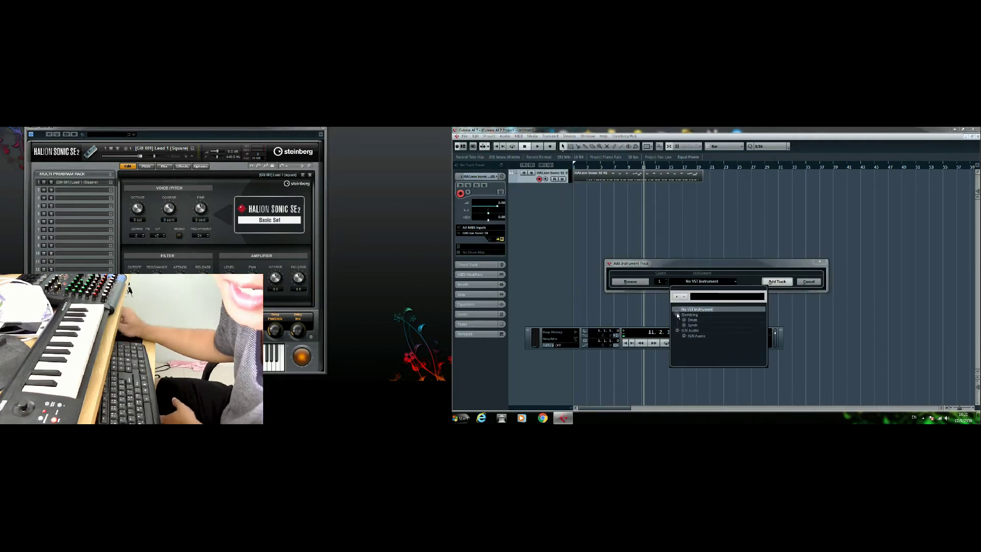
left_click(684, 325)
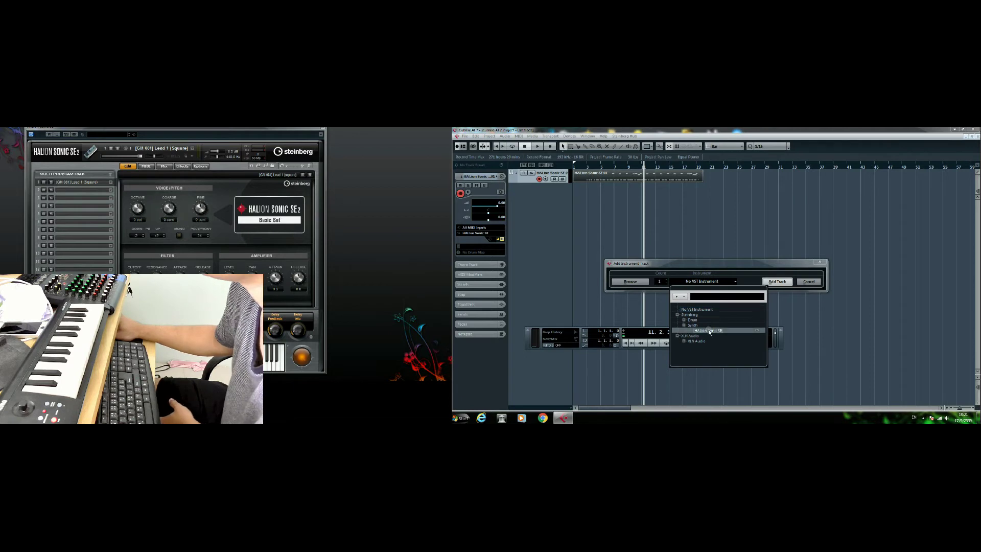
left_click(710, 331)
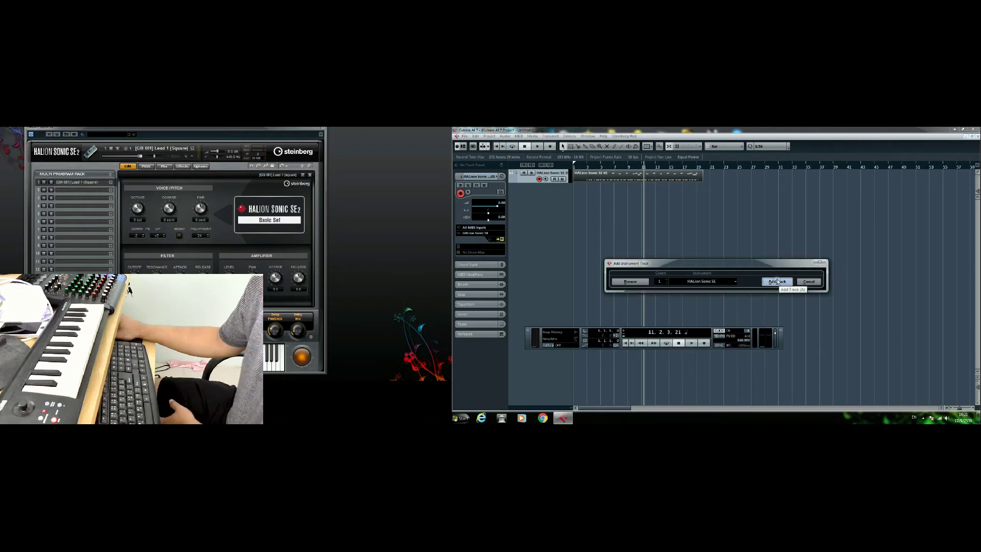
left_click(777, 282)
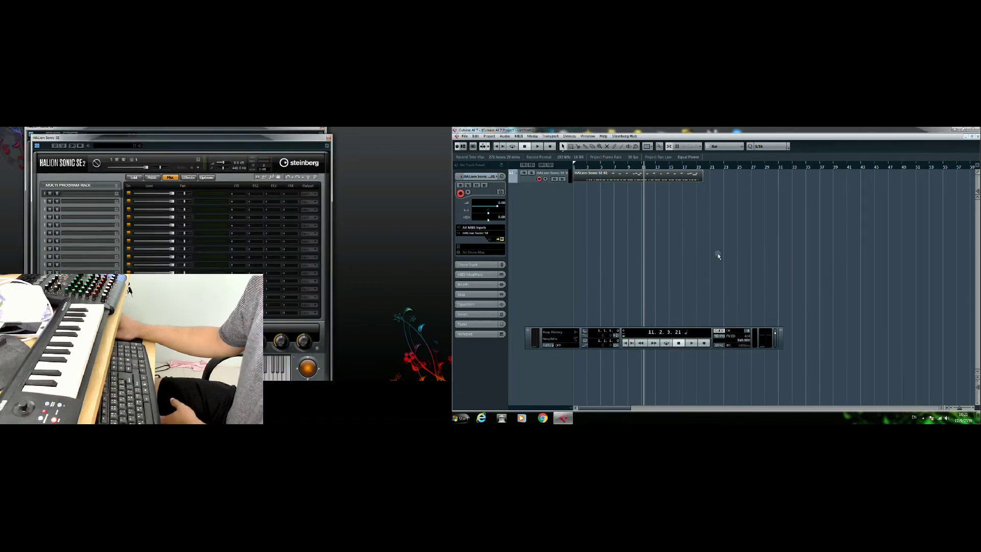
left_click(116, 194)
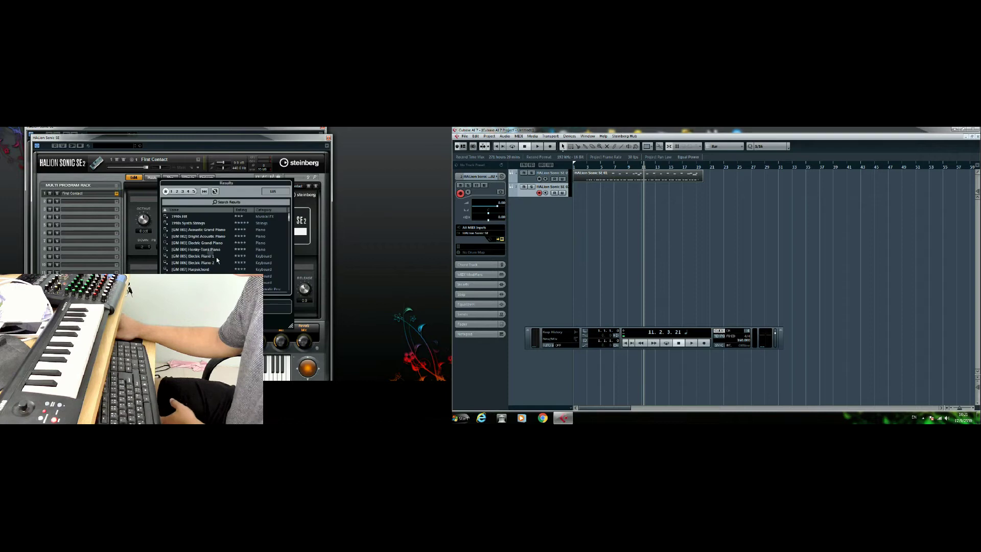
double_click(207, 230)
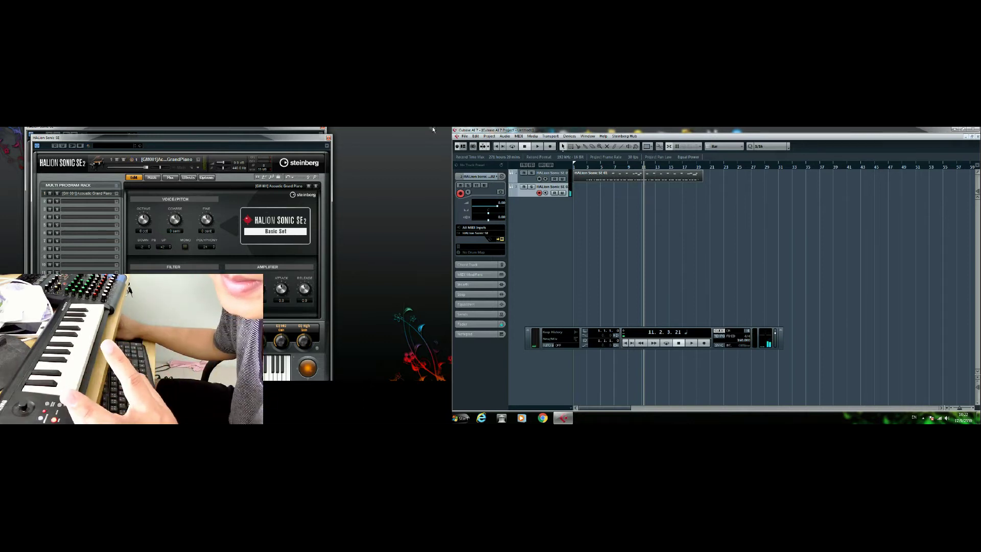
Record a second MIDI part on the new track from the project start to about bar 19
left_click(499, 147)
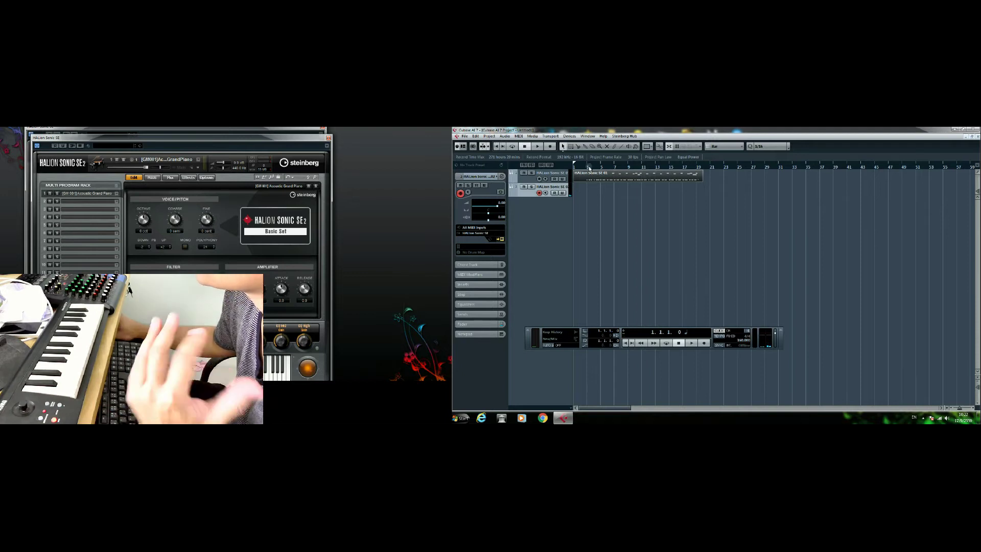
left_click(551, 147)
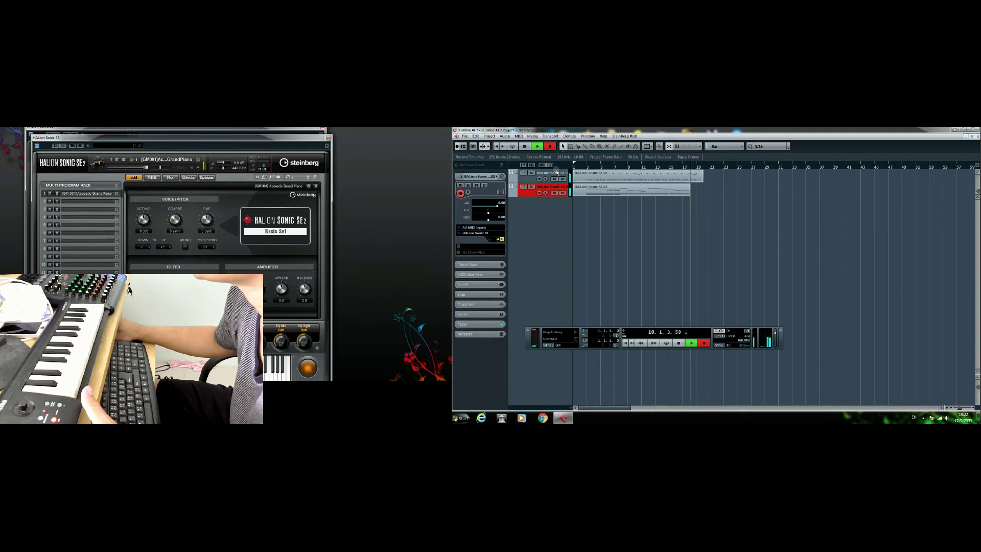
key("space")
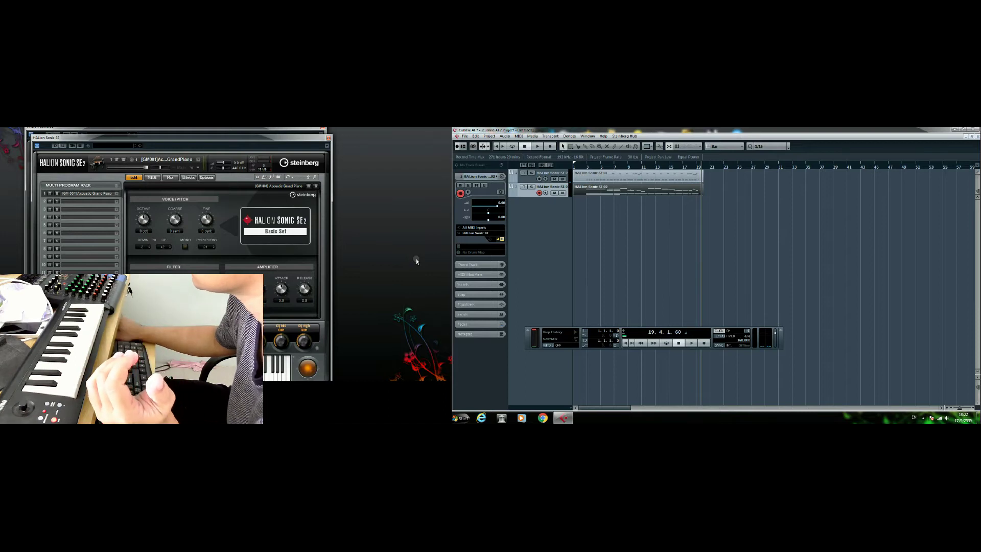
Play both parts from the project start and change the second track's program to [GM 041] Violin
left_click(529, 147)
key("space")
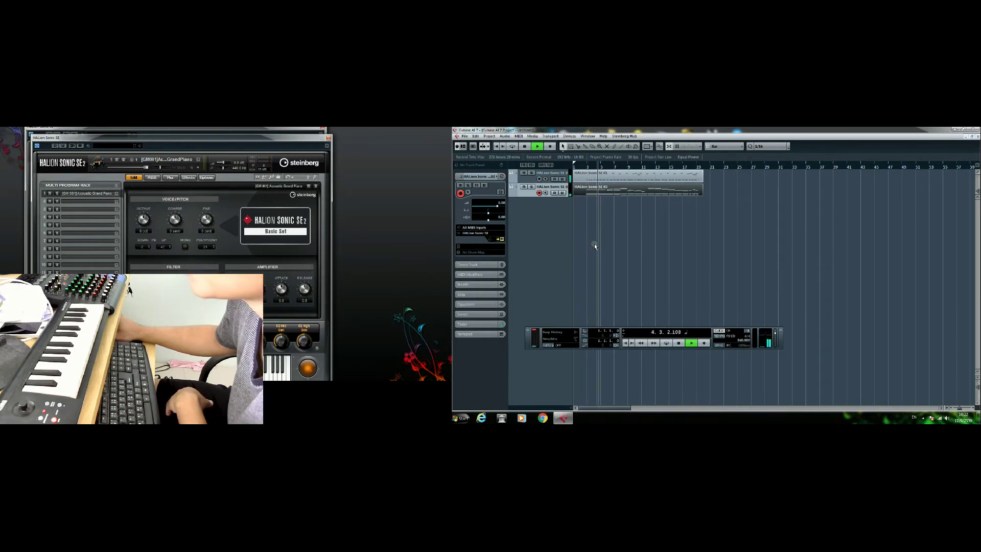
left_click(117, 195)
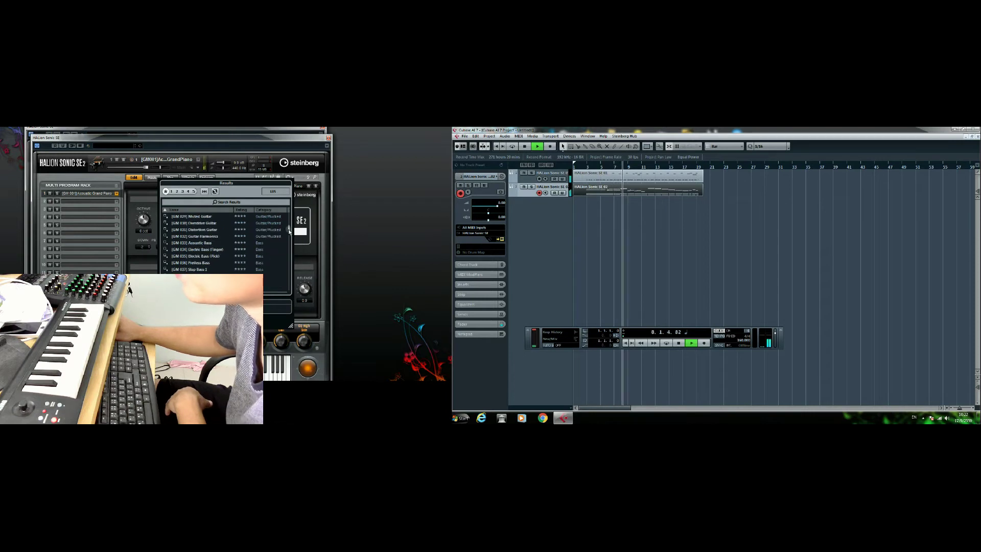
double_click(200, 270)
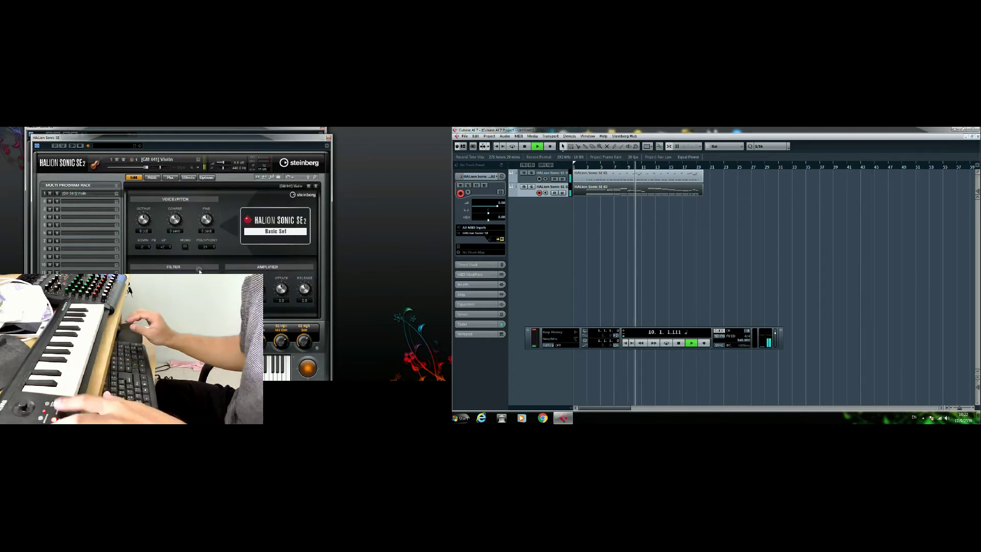
Browse the second track's program list during playback, close it without a choice, and return the stopped playhead to the project start
left_click(117, 195)
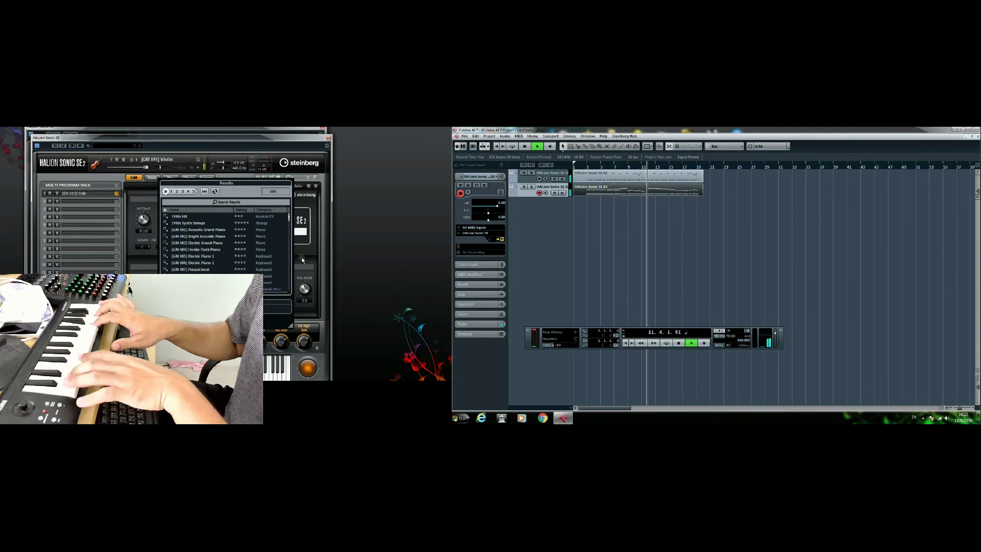
scroll(288, 219, "down", 2)
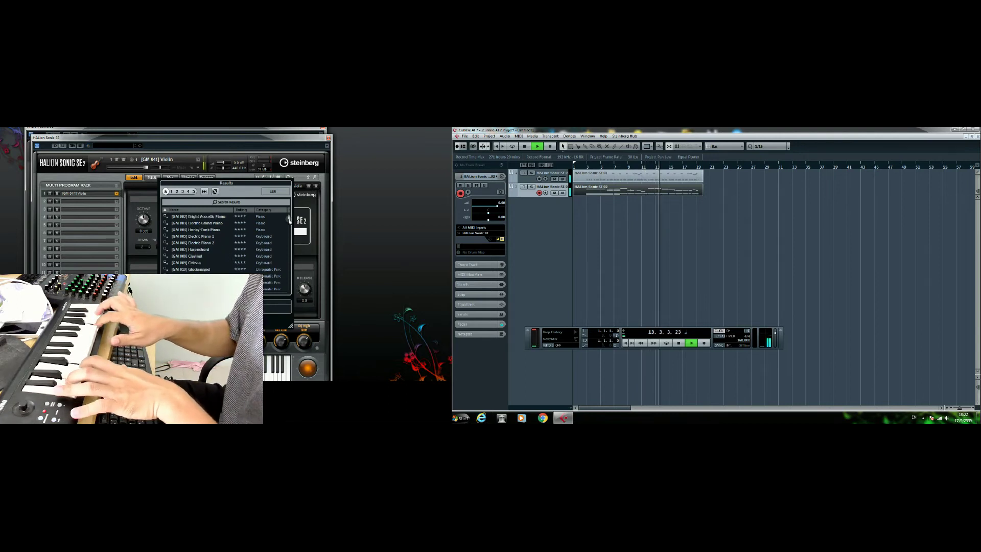
scroll(288, 220, "down", 1)
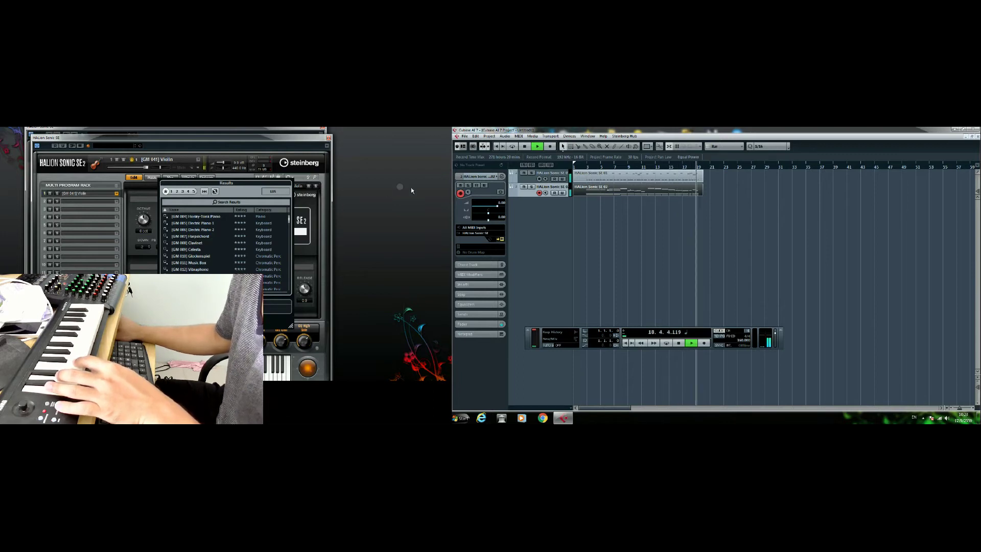
left_click(495, 147)
key("space")
left_click(495, 148)
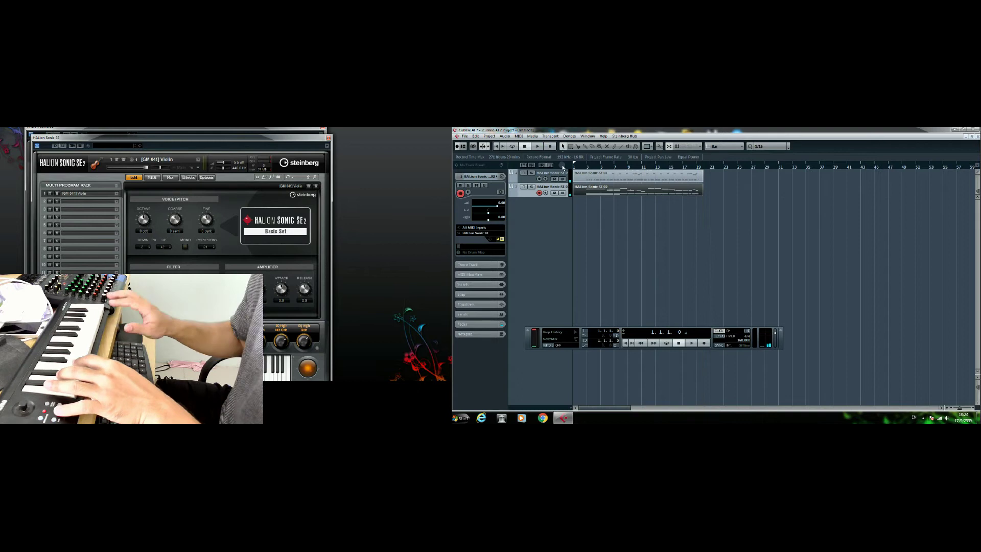
Add a third instrument track using the Addictive Drums 2 VST instrument
left_click(488, 137)
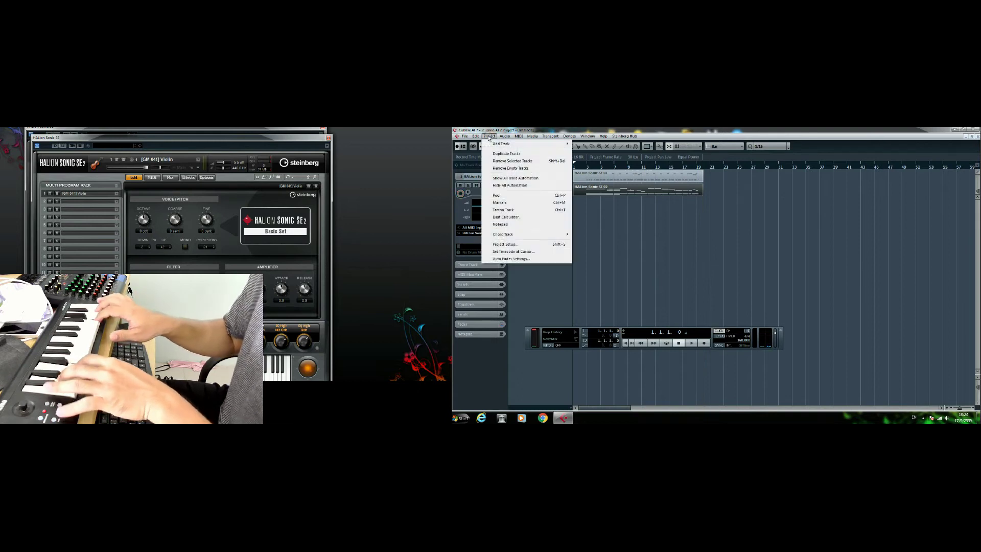
mouse_move(562, 144)
left_click(590, 151)
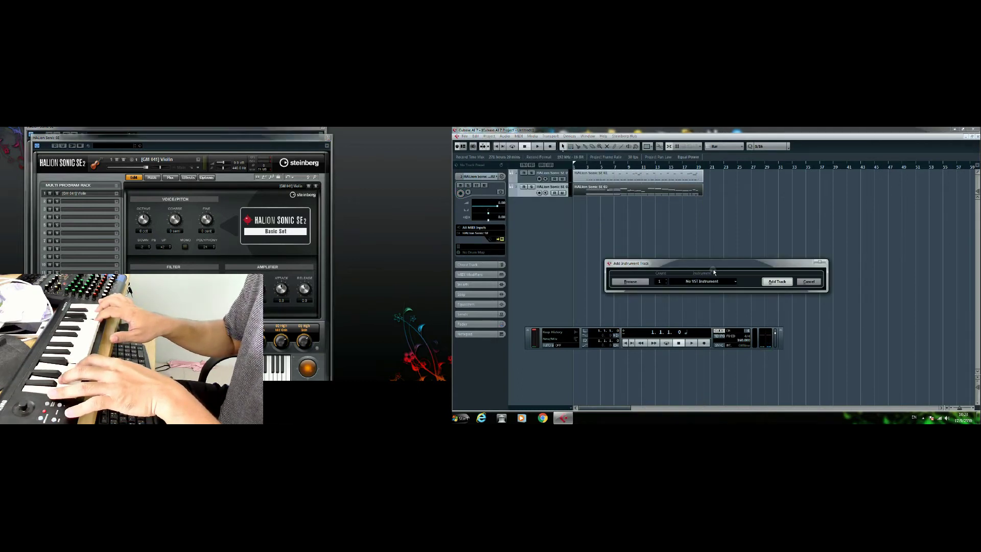
left_click(731, 283)
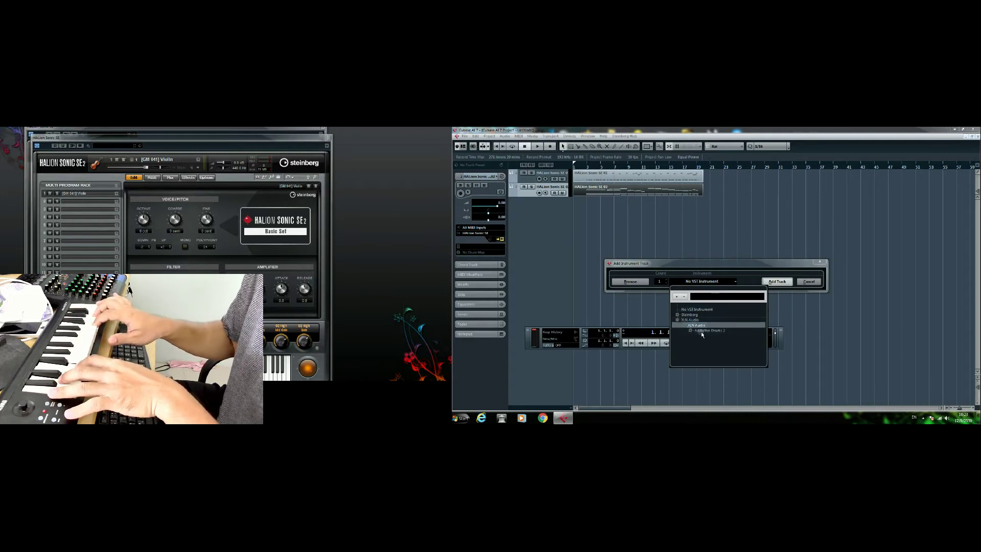
left_click(725, 336)
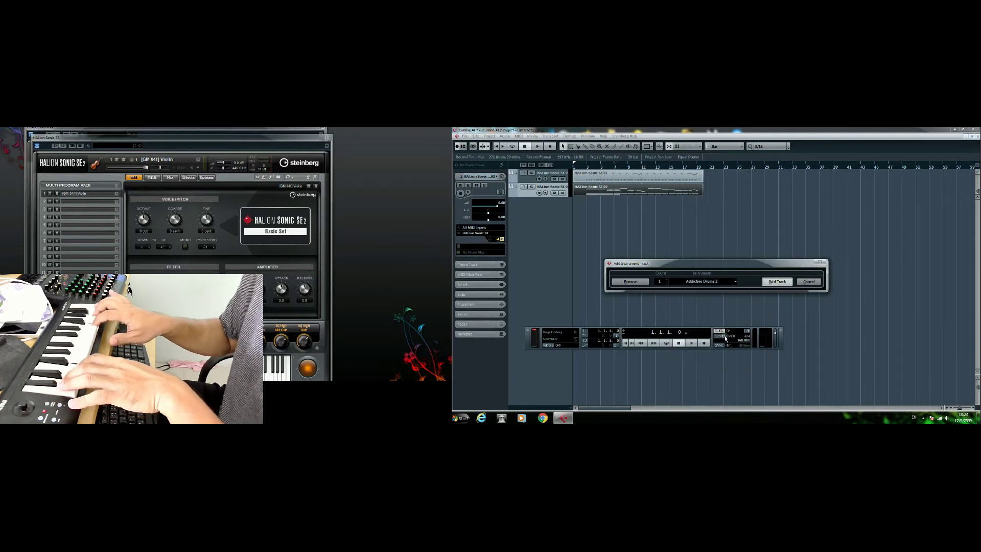
left_click(777, 281)
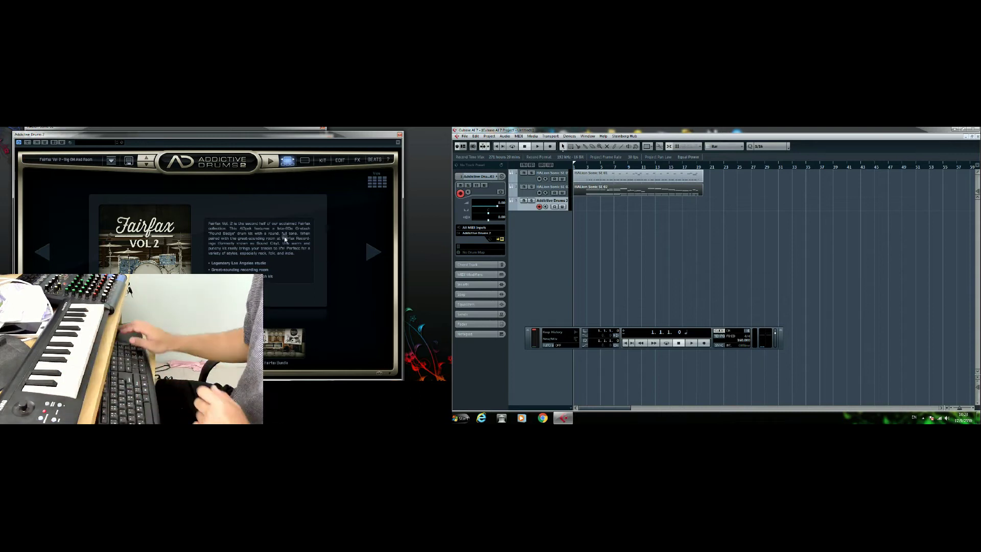
Look through the Beats, Kit and Edit pages of Addictive Drums 2 and open the kit preset view
left_click(374, 160)
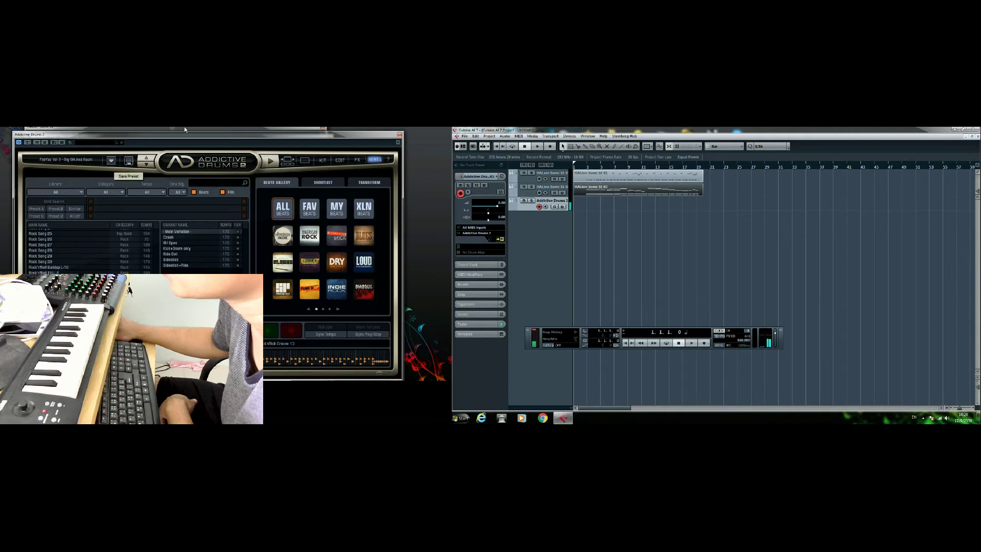
left_click(324, 161)
left_click(339, 162)
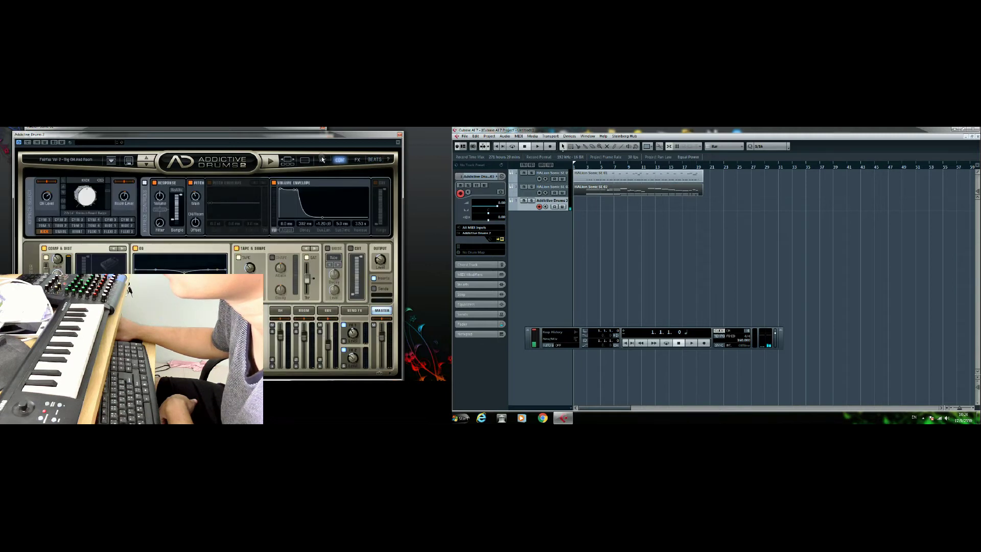
left_click(322, 160)
left_click(305, 160)
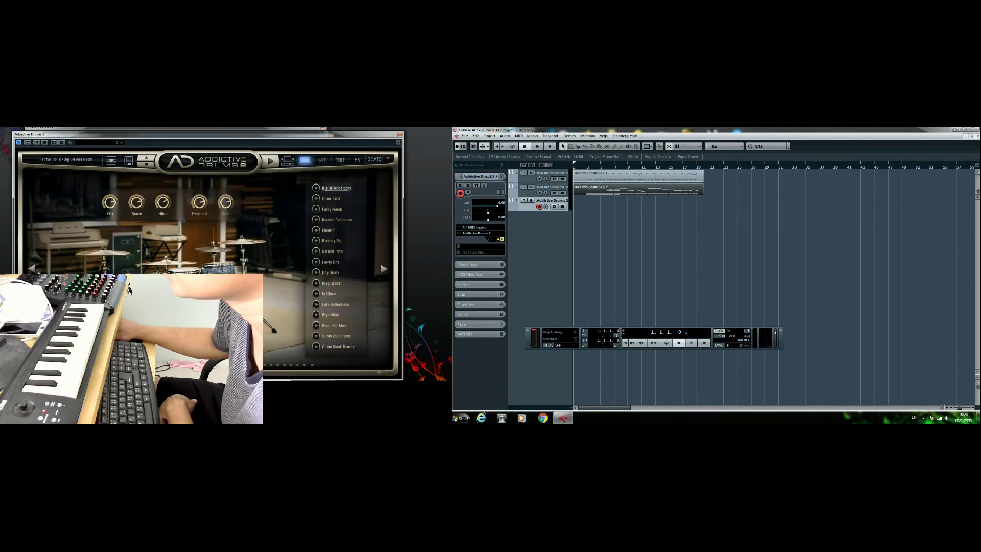
Step backward through the Addictive Drums 2 kits and load the Reel Machines kit with its Tape 808 Processed preset
left_click(32, 270)
left_click(31, 269)
left_click(32, 269)
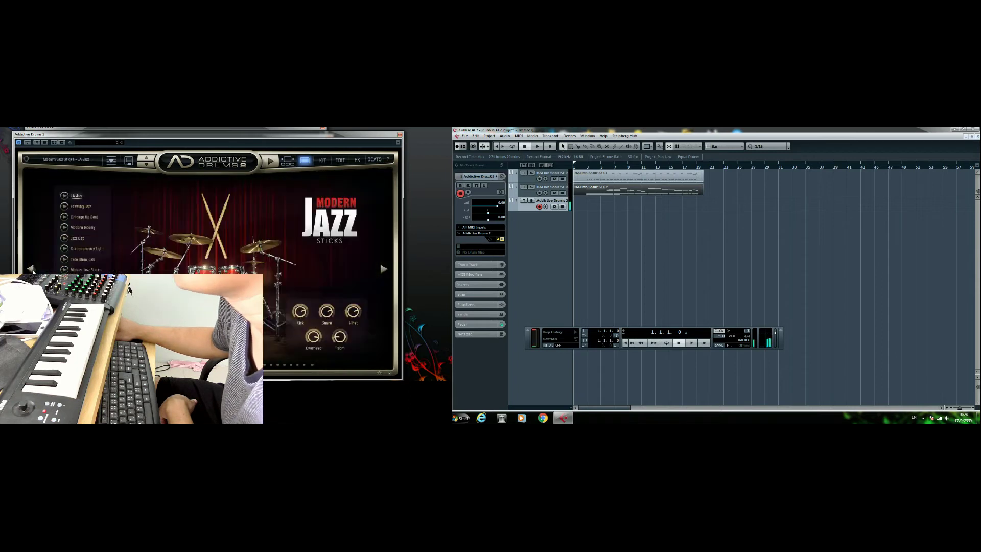
left_click(31, 269)
left_click(32, 270)
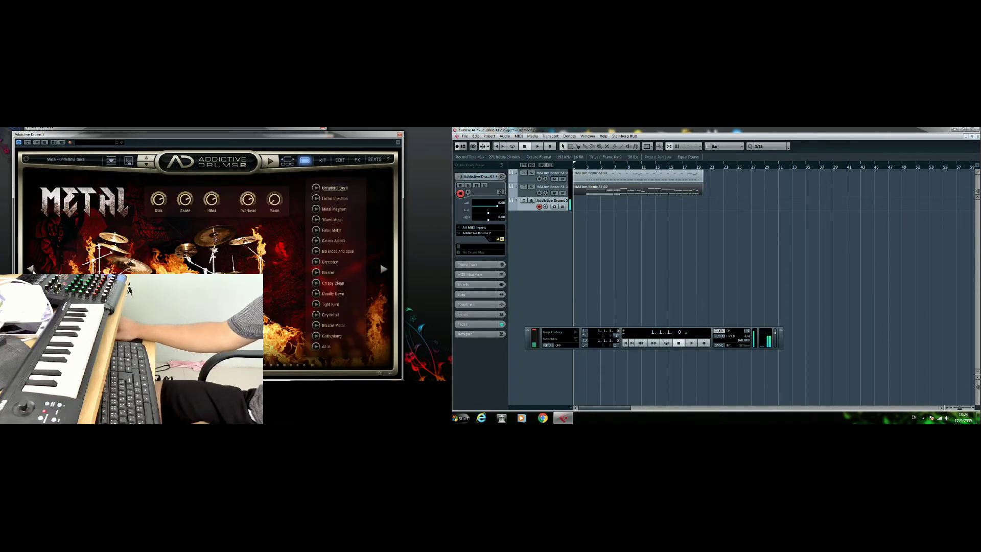
left_click(32, 270)
left_click(32, 269)
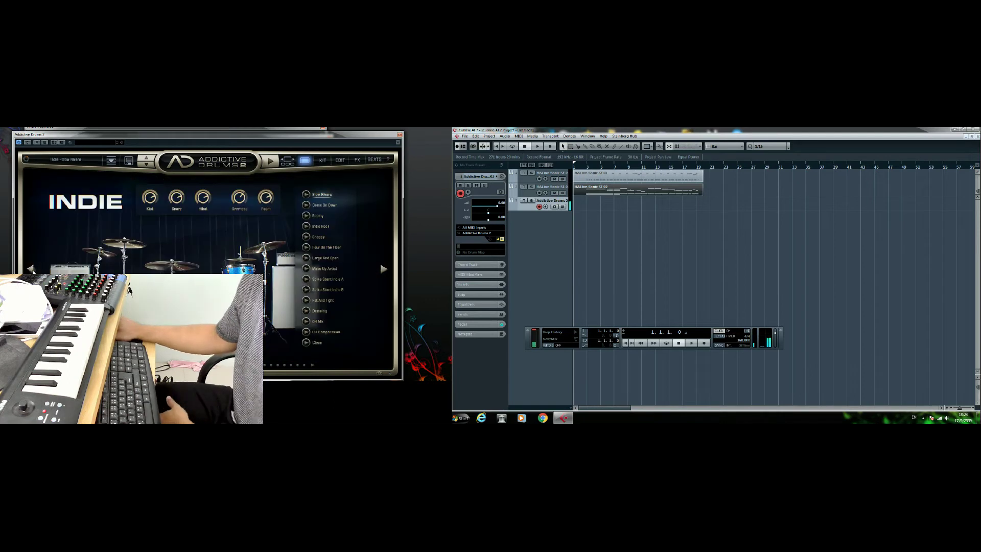
left_click(31, 270)
left_click(32, 269)
left_click(32, 270)
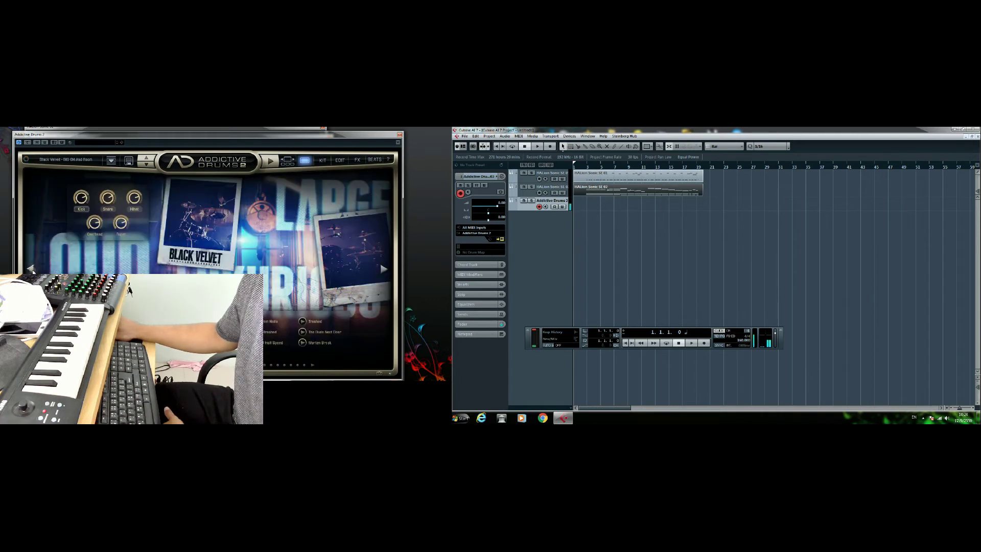
left_click(32, 270)
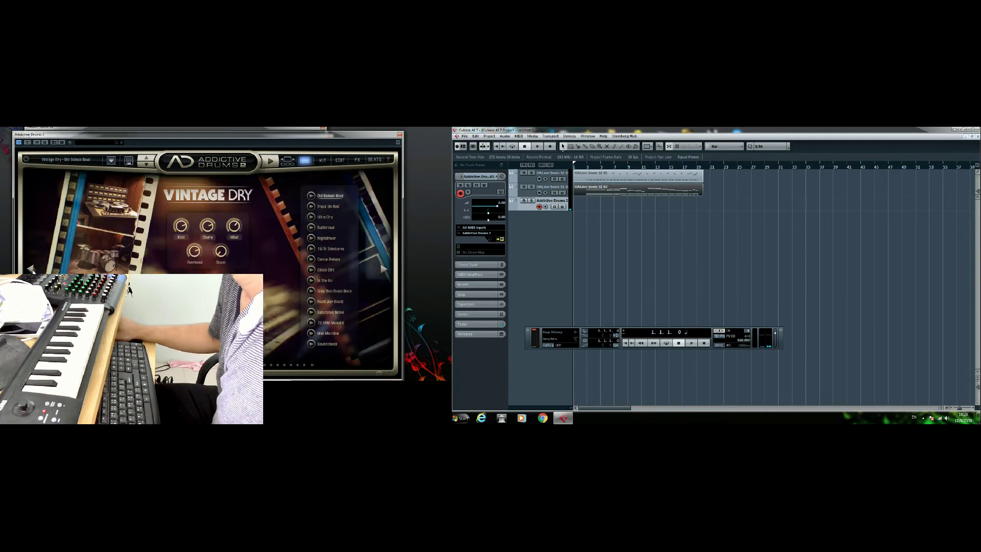
left_click(31, 270)
left_click(31, 270)
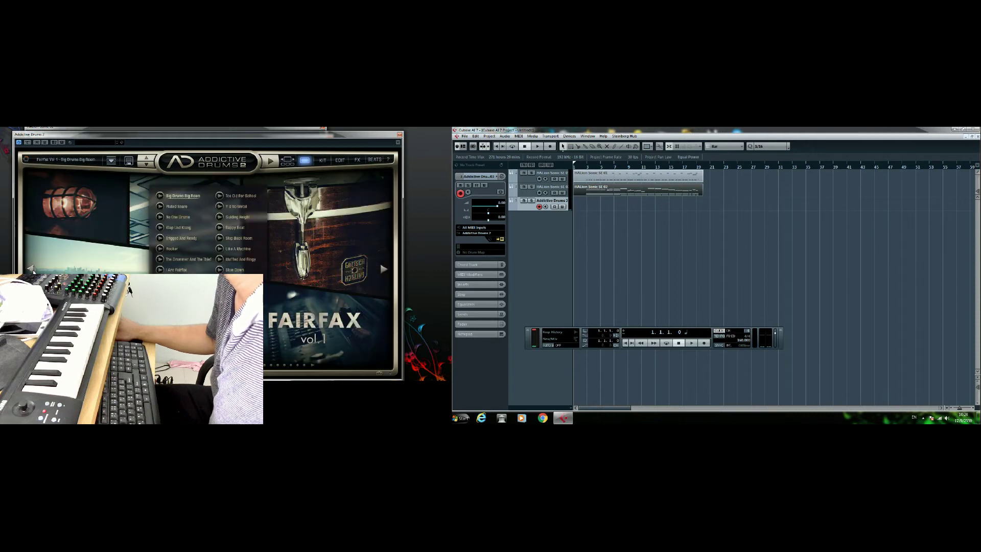
left_click(32, 269)
left_click(32, 270)
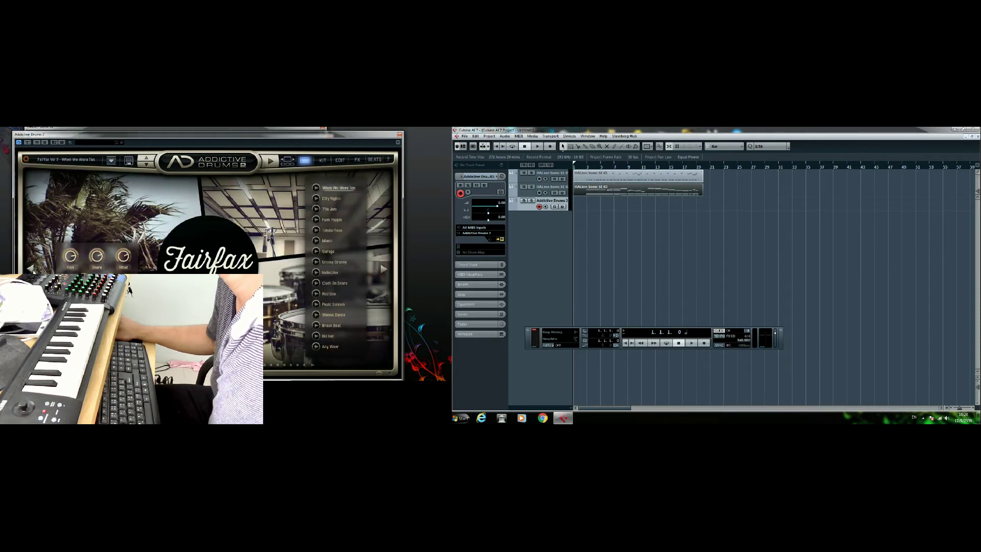
left_click(32, 270)
left_click(32, 270)
left_click(32, 270)
left_click(32, 270)
left_click(32, 270)
left_click(32, 270)
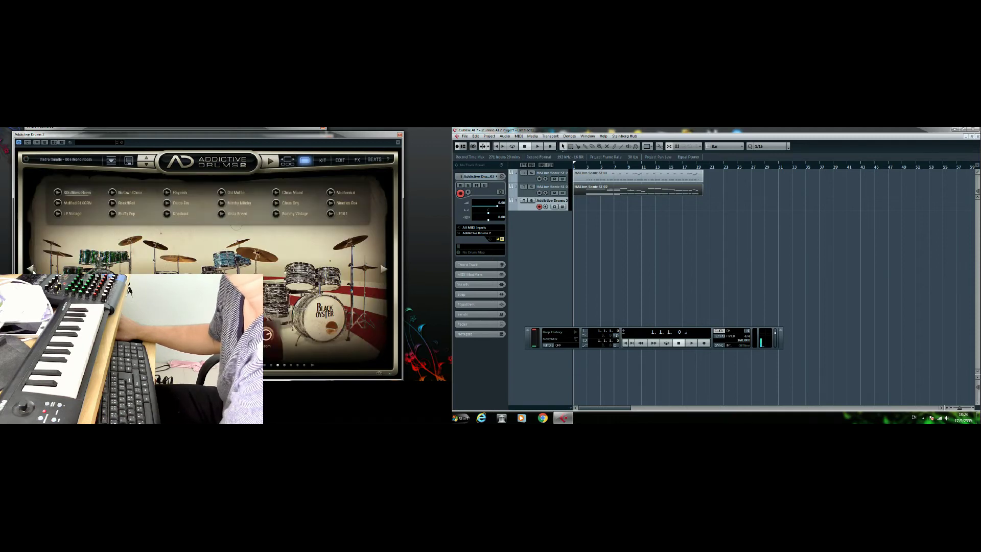
left_click(32, 270)
left_click(32, 270)
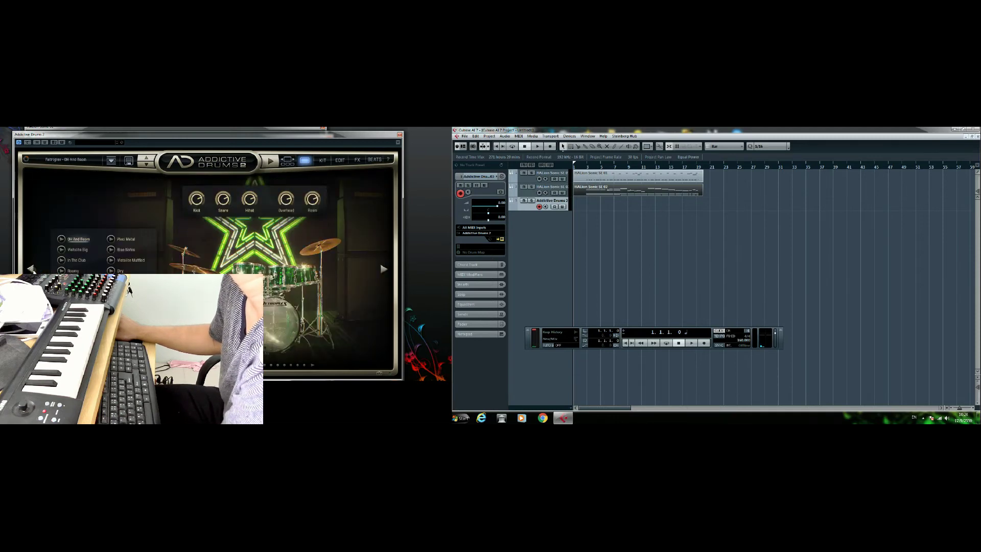
left_click(32, 269)
left_click(31, 270)
left_click(32, 270)
left_click(31, 269)
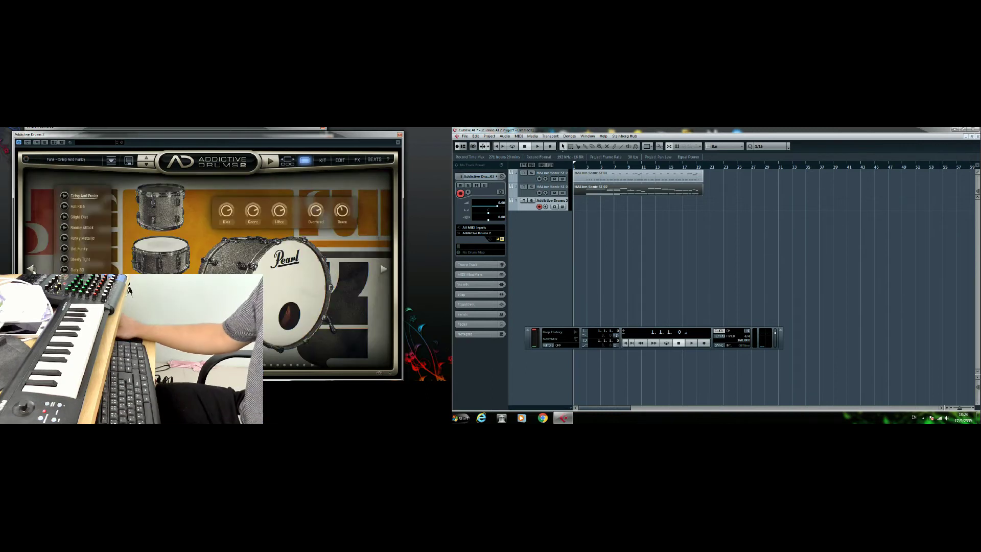
left_click(31, 269)
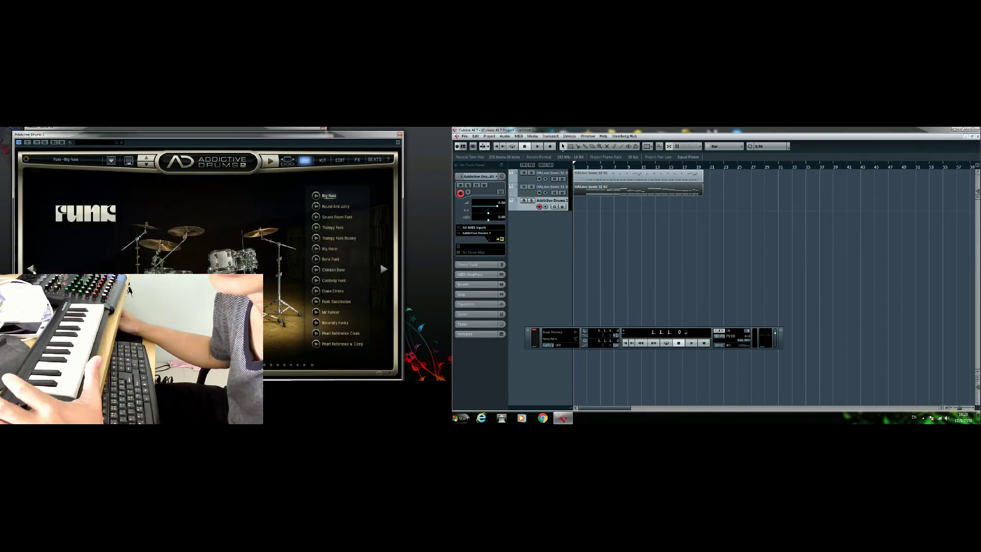
left_click(32, 270)
left_click(32, 269)
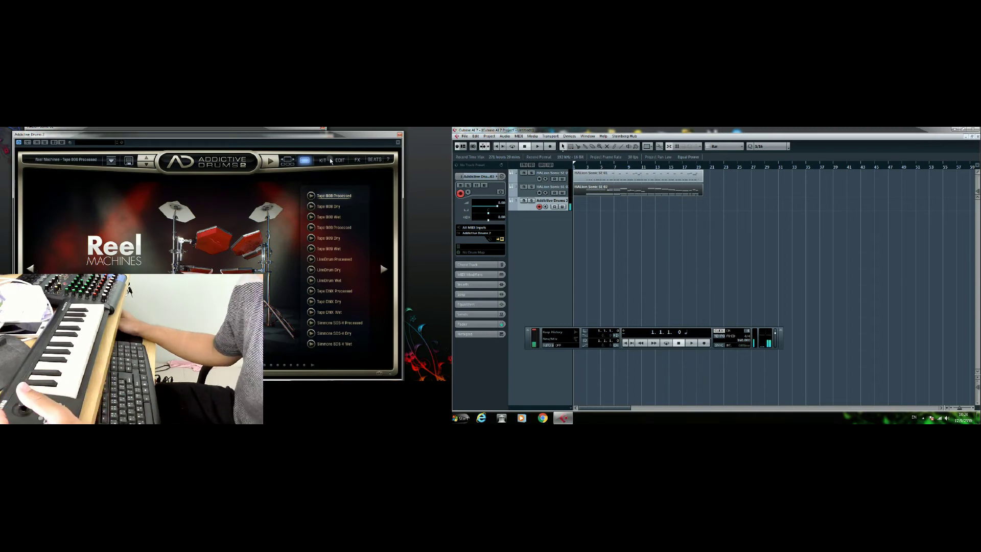
Record a drum part on the Addictive Drums 2 track from the project start to about bar 19 and play the arrangement back
left_click(551, 147)
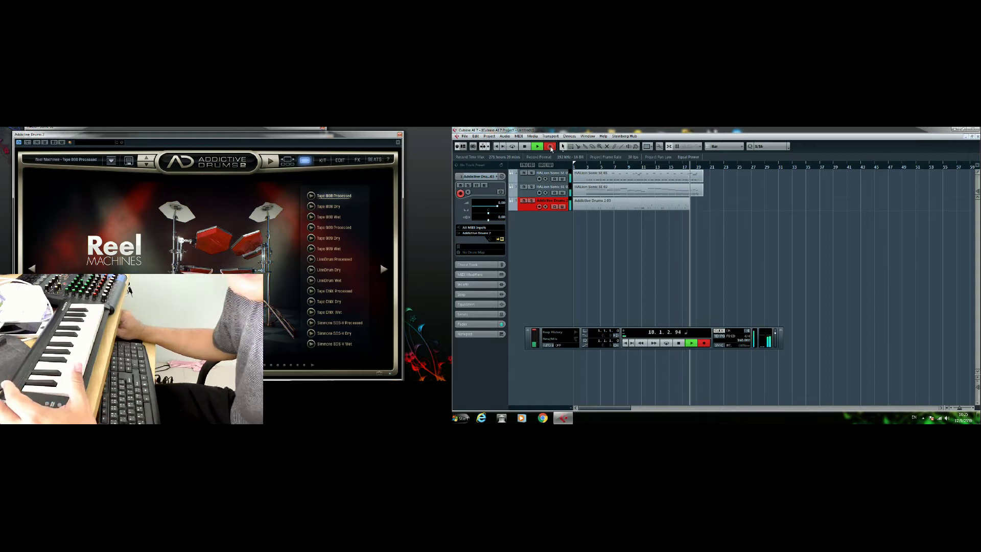
left_click(550, 147)
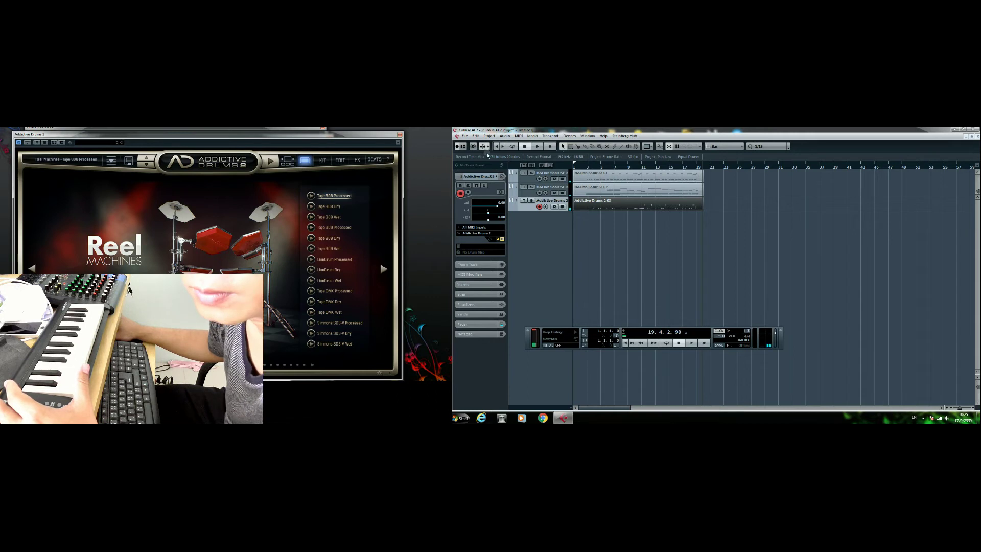
left_click(538, 147)
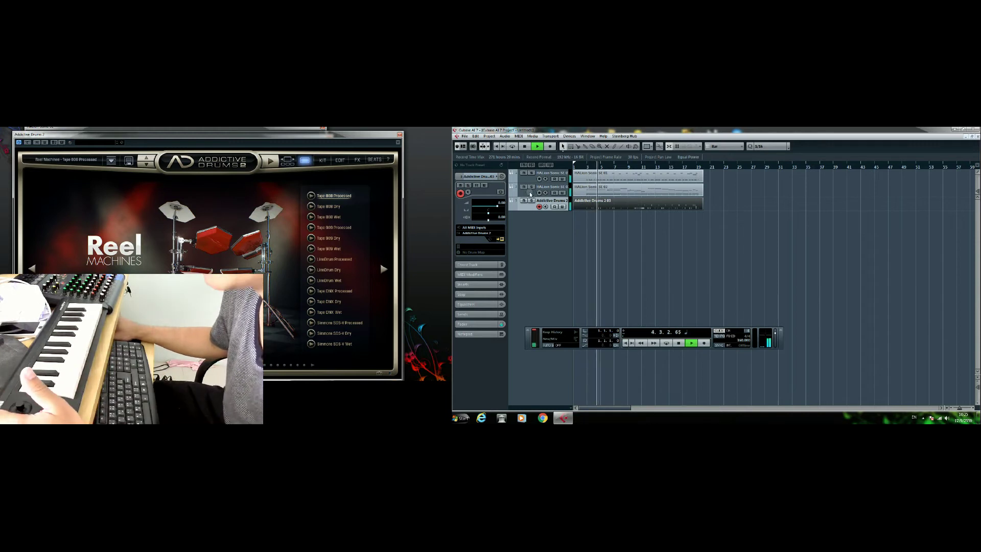
Adjust the stereo panning of the two HALion Sonic SE tracks during playback, show the drum kit's Kit page and stop playback
left_click(555, 192)
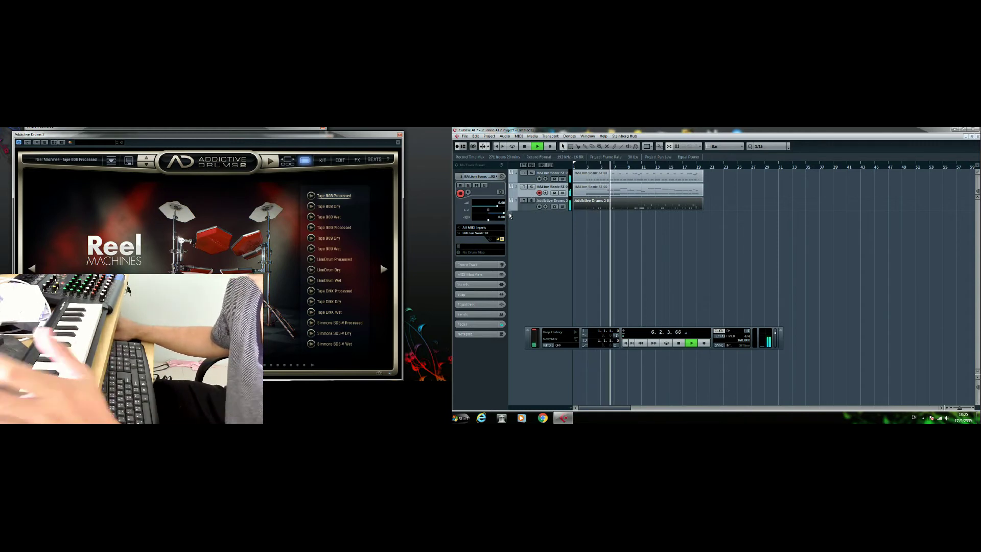
key("Up")
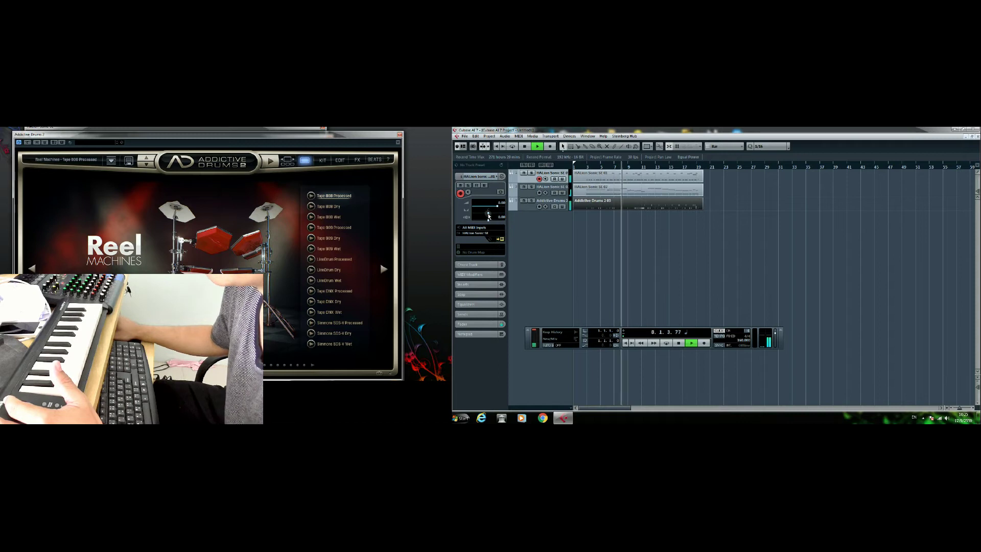
mouse_move(487, 215)
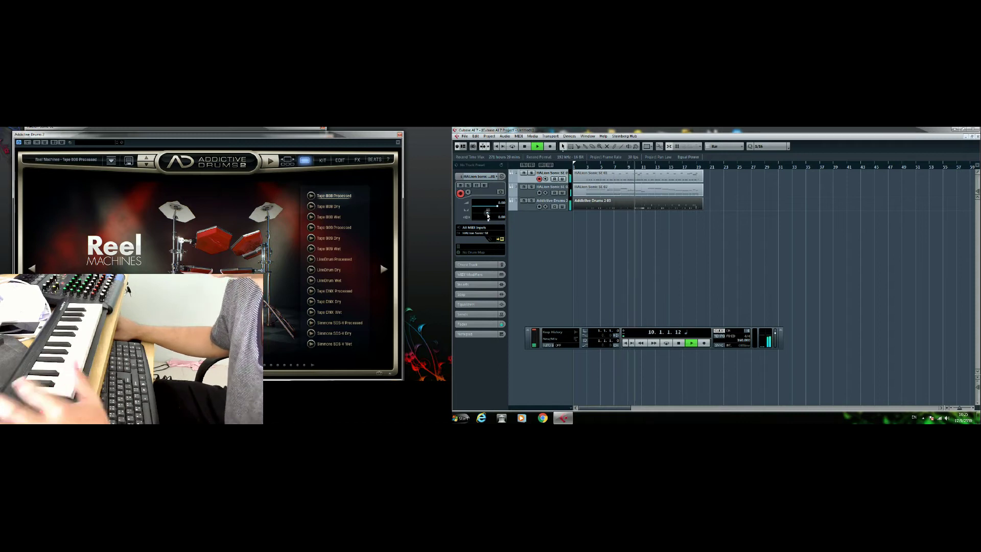
left_click(323, 160)
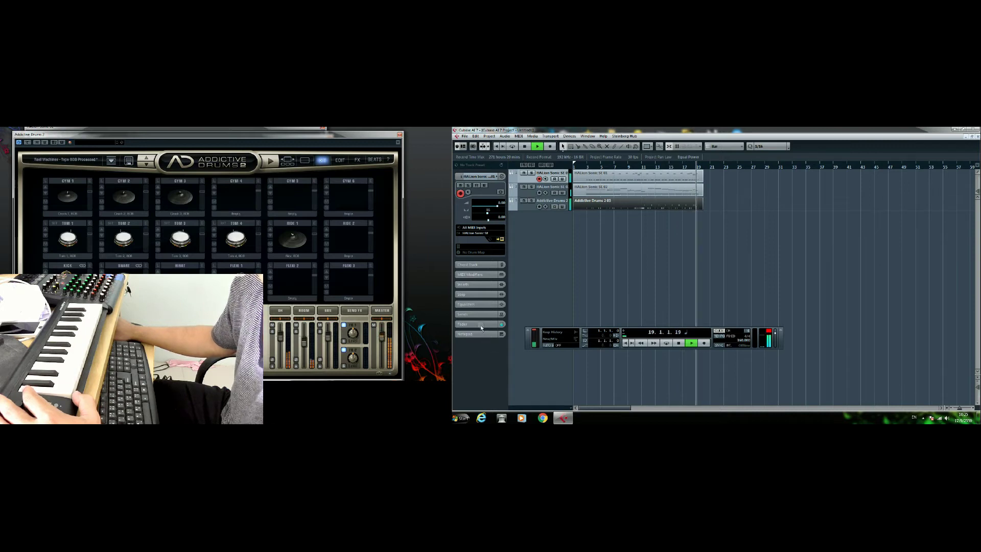
left_click(524, 147)
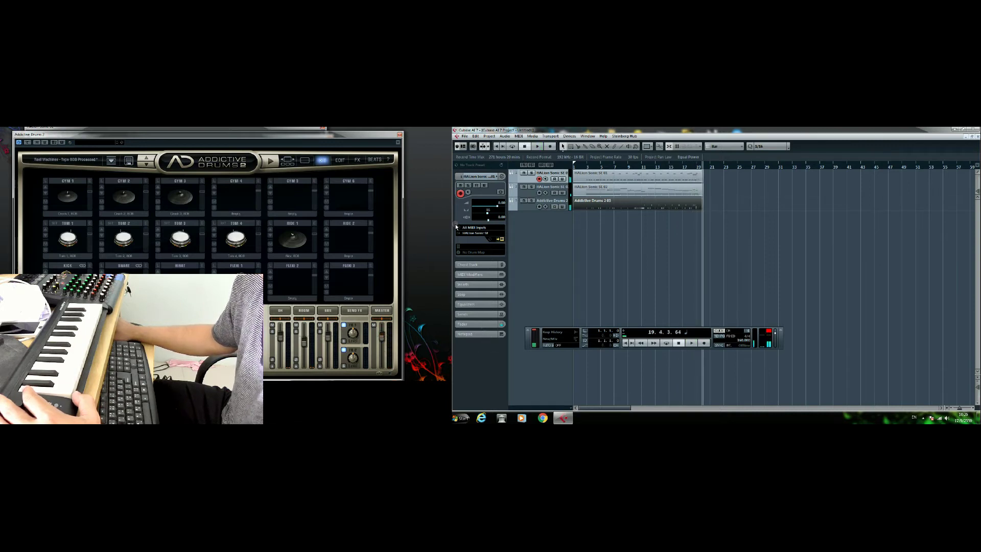
Add a second Addictive Drums 2 instrument track below the first drum track and move its plug-in window clear of the project
left_click(530, 208)
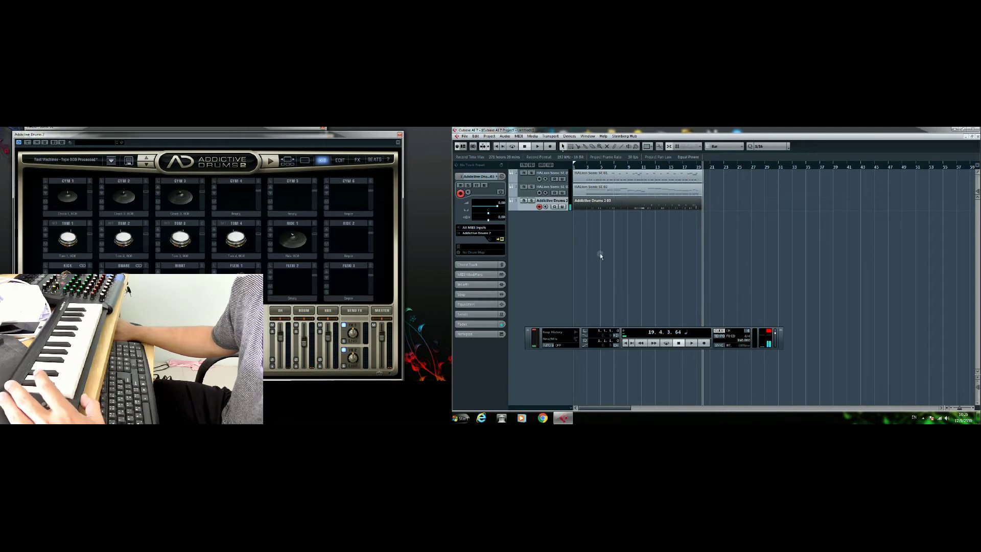
left_click(493, 138)
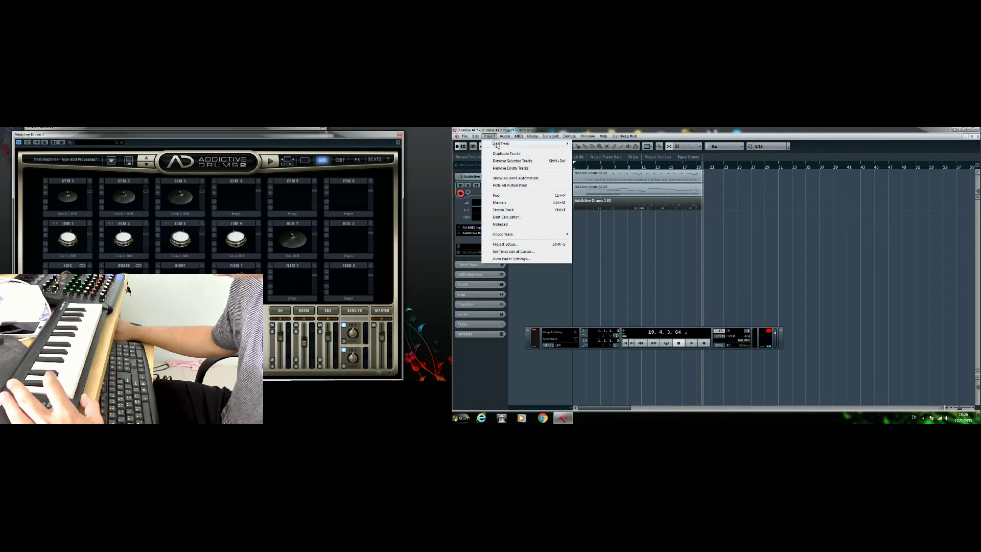
mouse_move(497, 146)
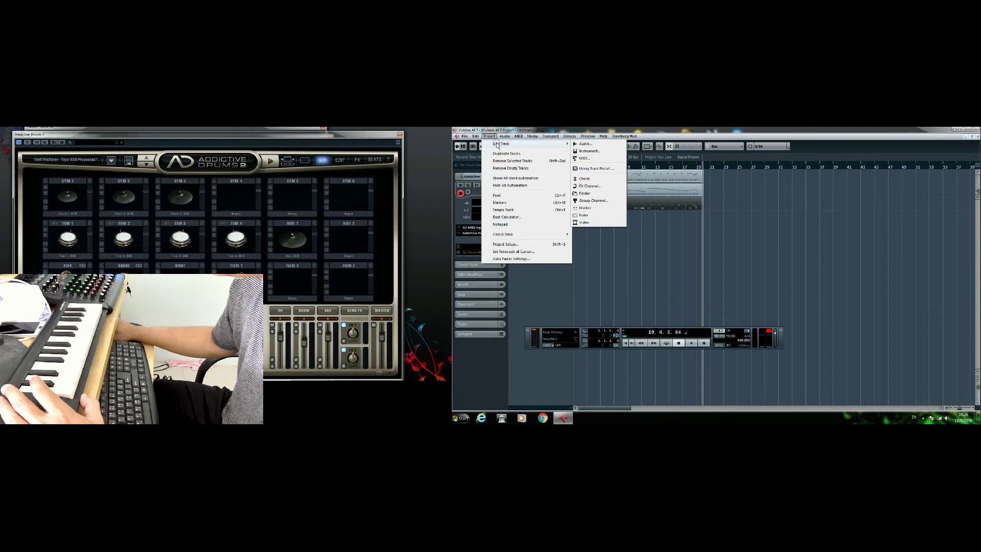
left_click(589, 151)
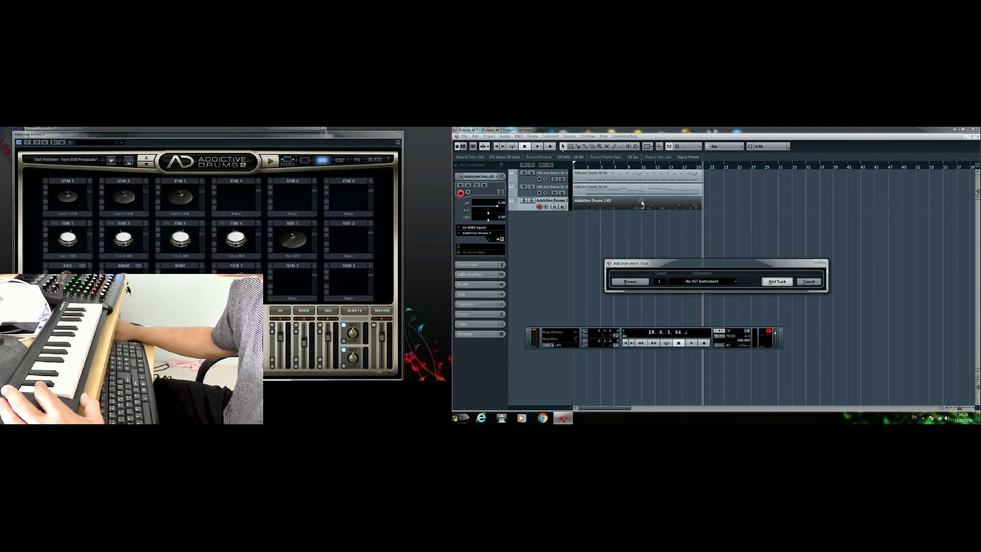
left_click(732, 282)
left_click(677, 320)
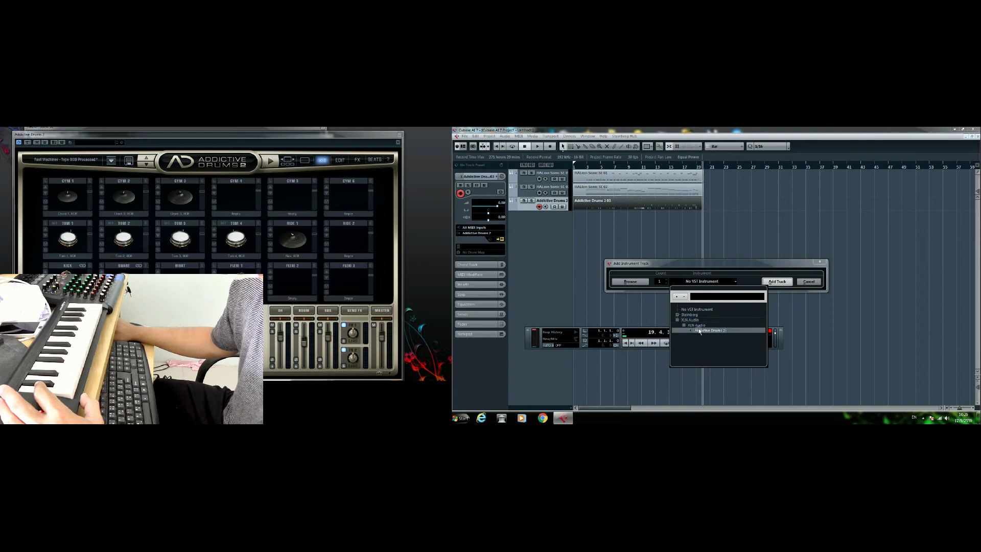
left_click(700, 332)
left_click(778, 282)
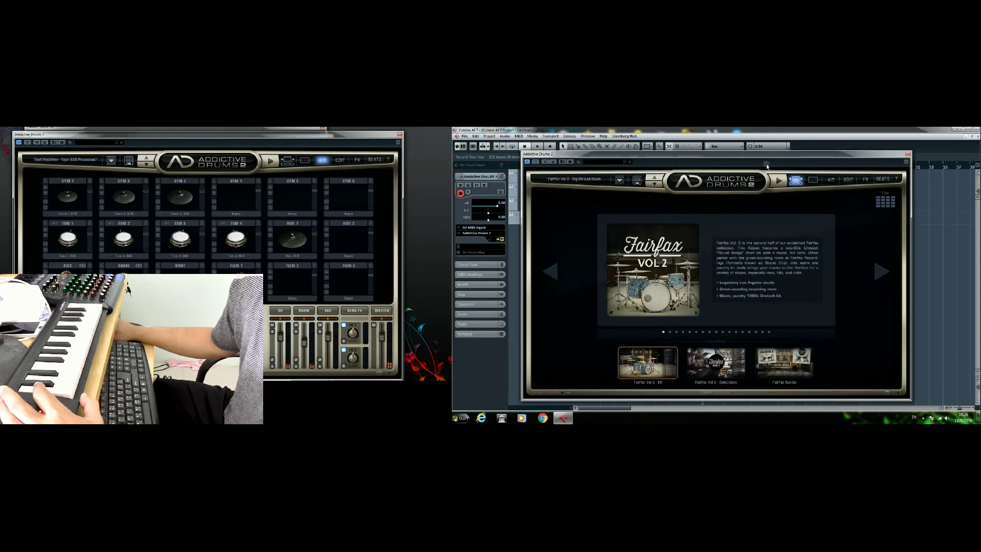
left_click_drag(764, 159, 230, 130)
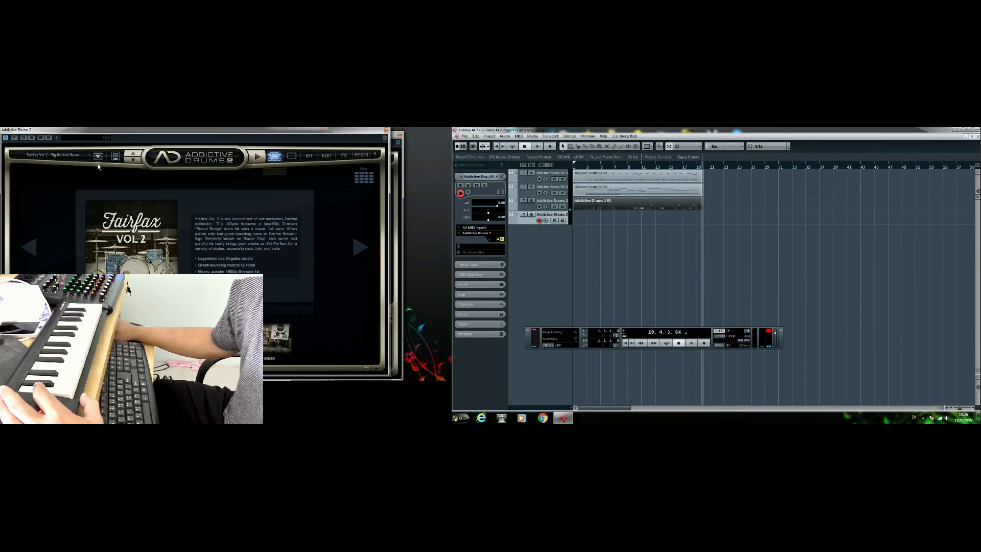
Step through the second Addictive Drums 2 instance's kits and load the Reel Machines kit with its Tape 808 Processed preset
left_click(28, 247)
left_click(28, 247)
left_click(28, 247)
left_click(28, 247)
left_click(28, 246)
left_click(358, 250)
left_click(358, 250)
left_click(31, 249)
left_click(31, 248)
left_click(33, 253)
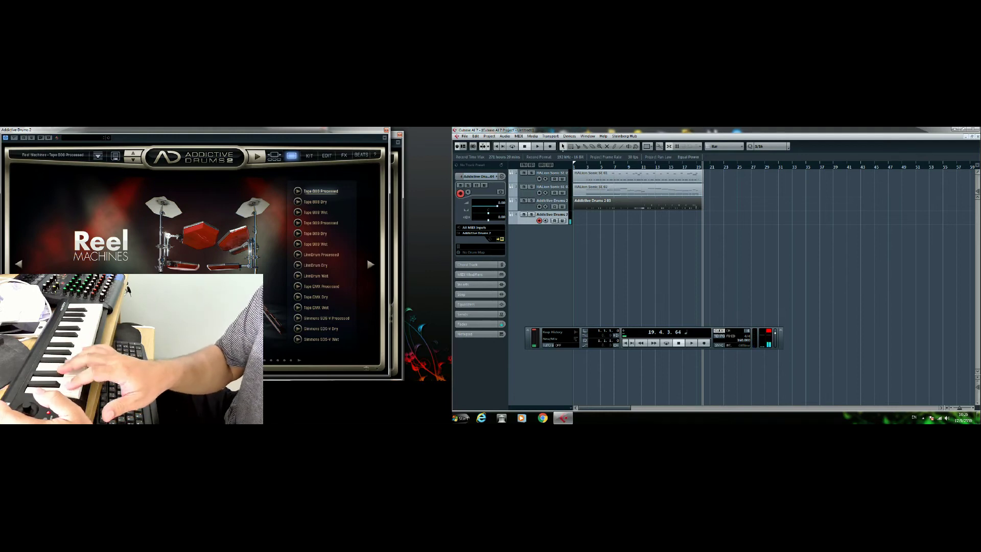
Record a drum part on the second Addictive Drums 2 track from the project start to about bar 20
left_click(495, 147)
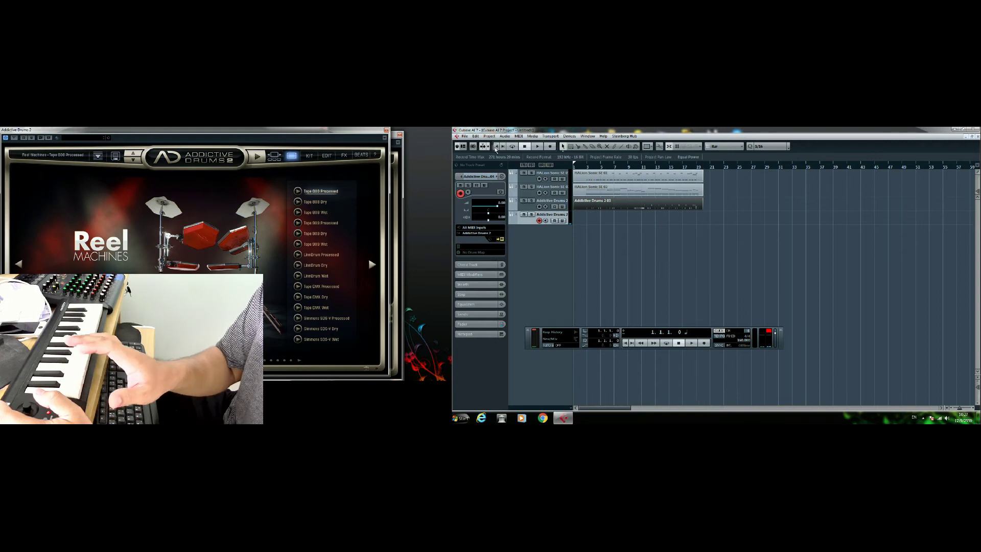
left_click(550, 146)
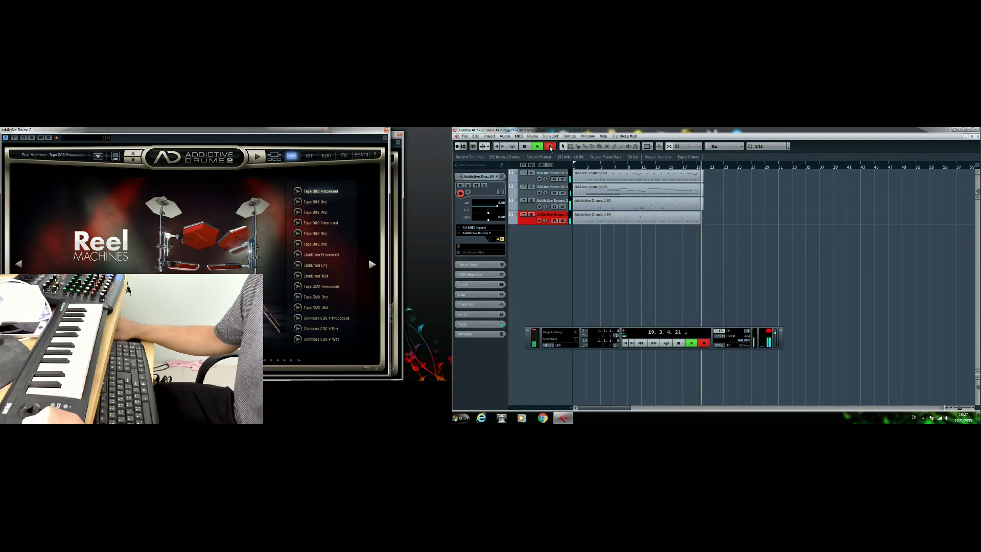
left_click(551, 148)
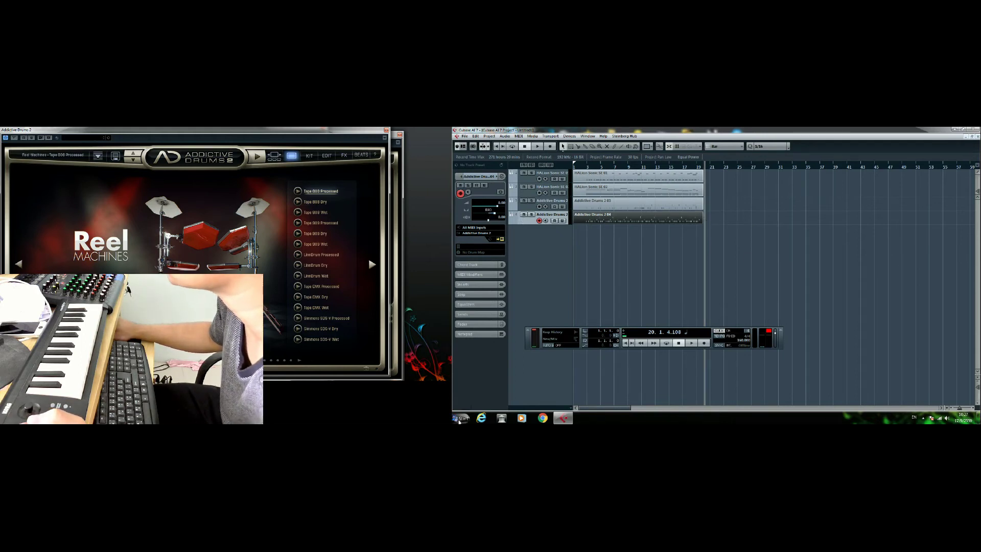
Play the arrangement back from the start, show the first drum kit's Kit page, stop, and return to the project start
left_click(496, 147)
left_click(538, 148)
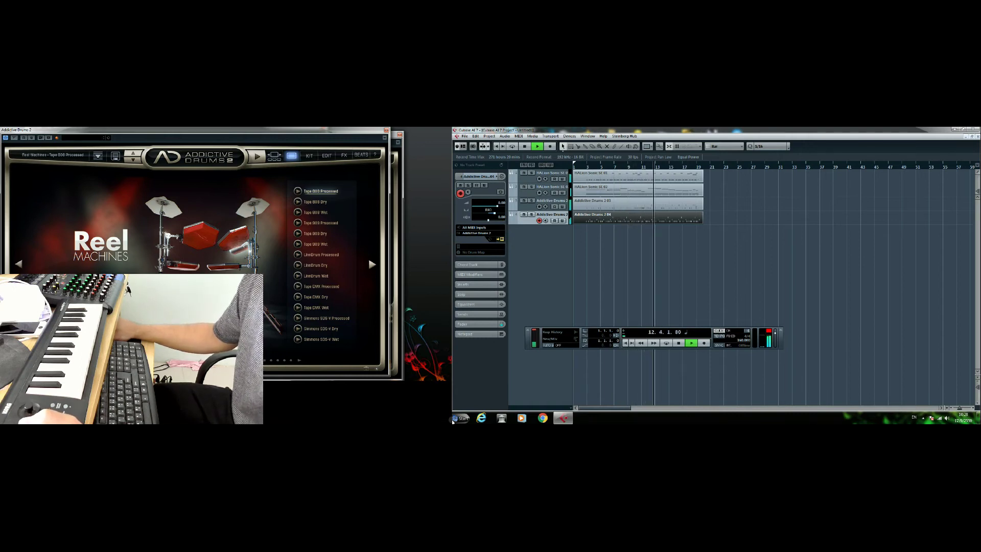
left_click(309, 154)
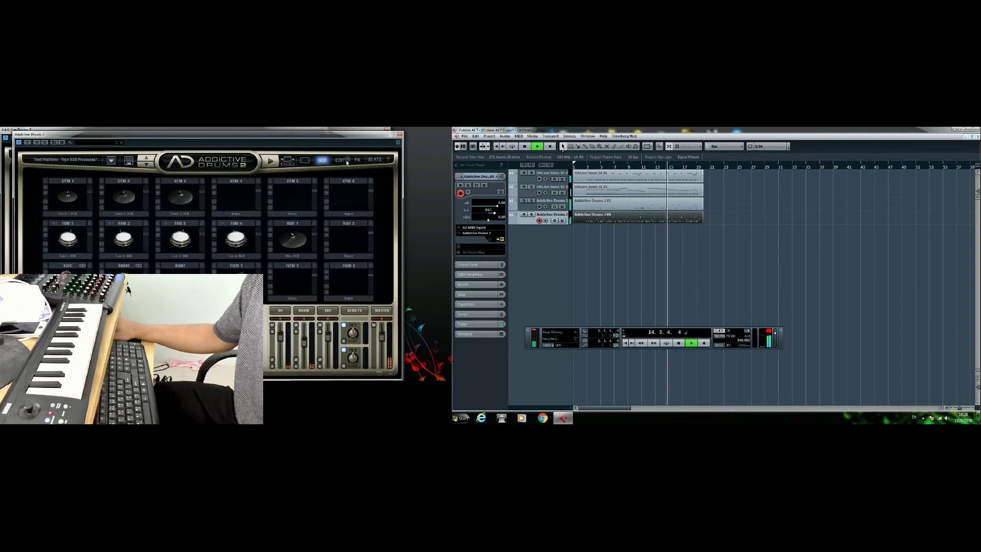
mouse_move(381, 337)
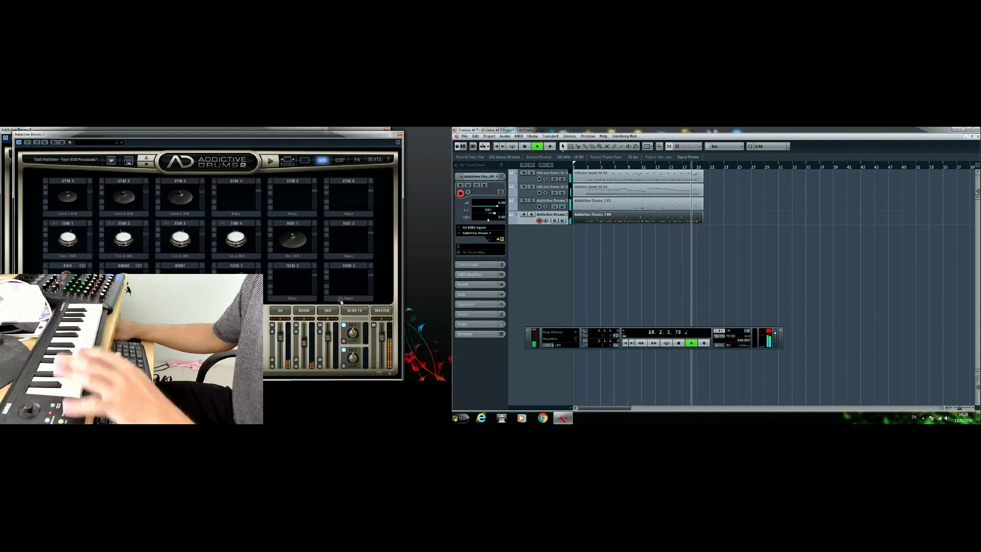
left_click(524, 146)
left_click(497, 146)
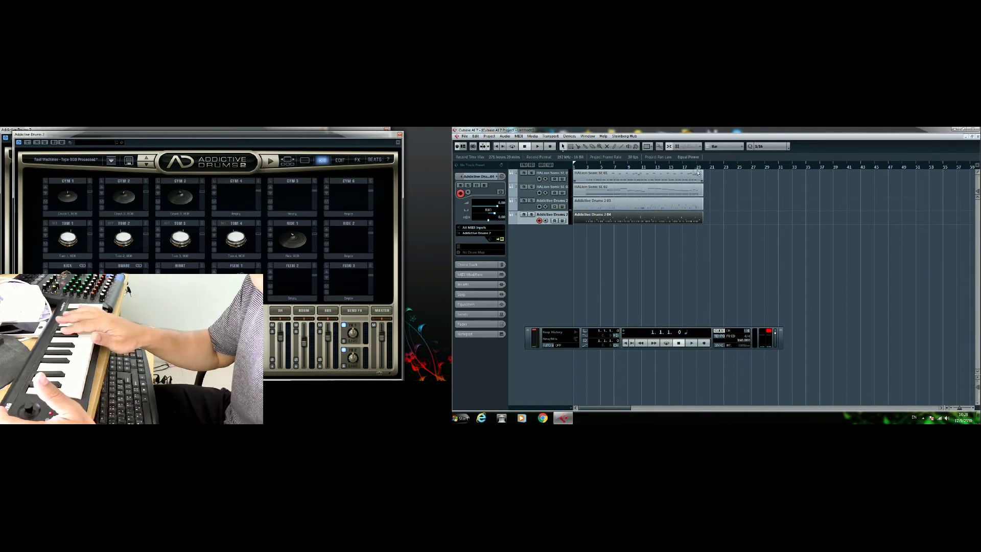
Duplicate the first HALion Sonic SE part by copy and paste, and place the copy on its own track at bar 20
left_click(660, 178)
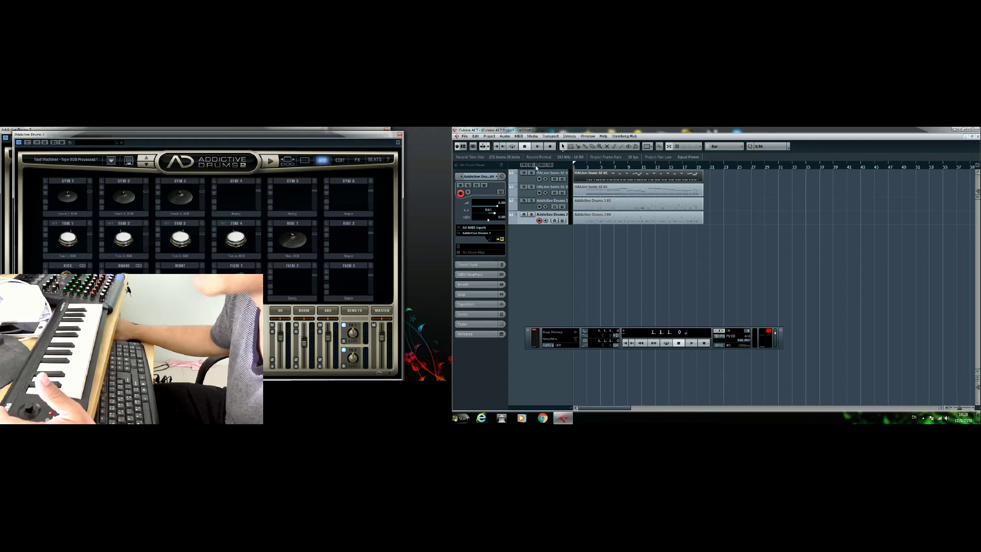
left_click(476, 136)
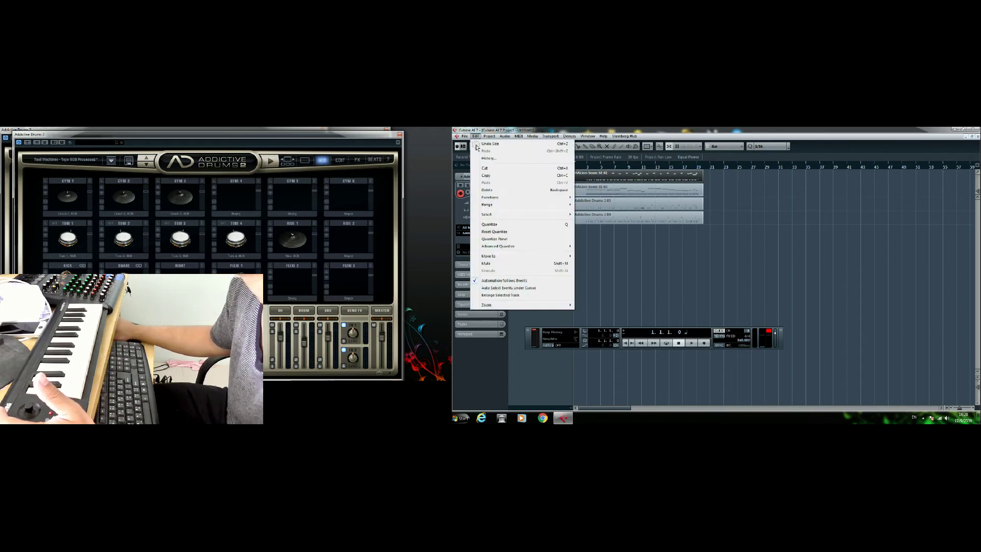
left_click(488, 176)
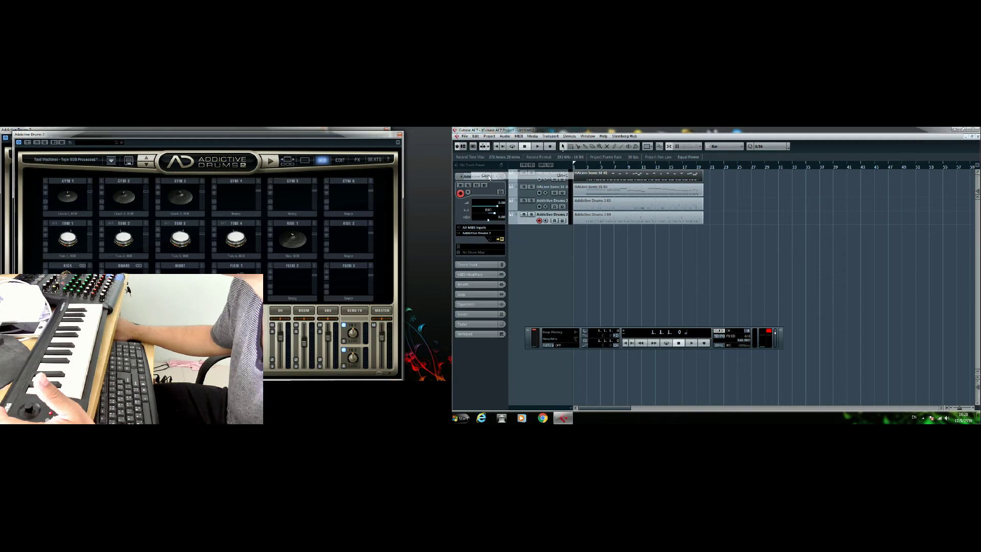
left_click(709, 169)
left_click(476, 136)
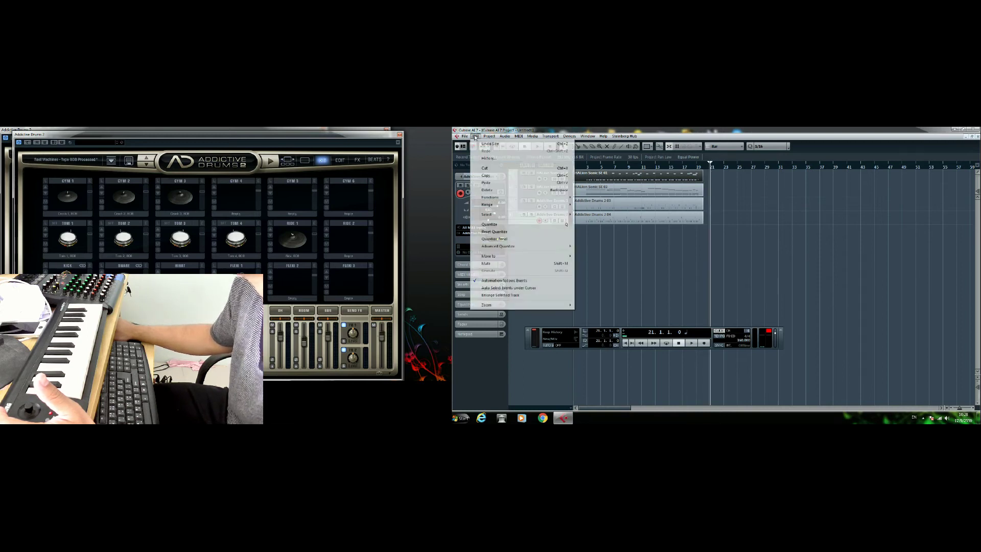
left_click(486, 183)
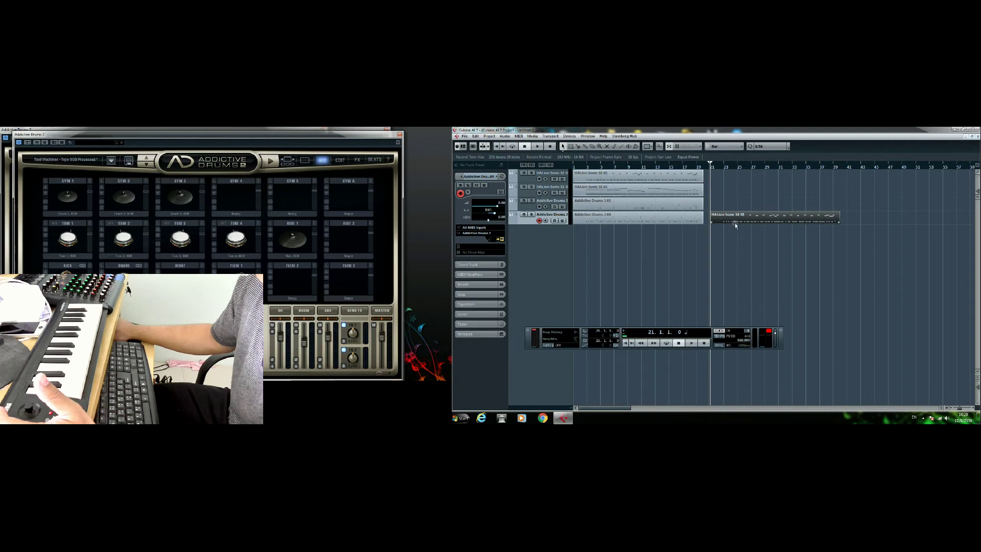
left_click_drag(732, 221, 732, 180)
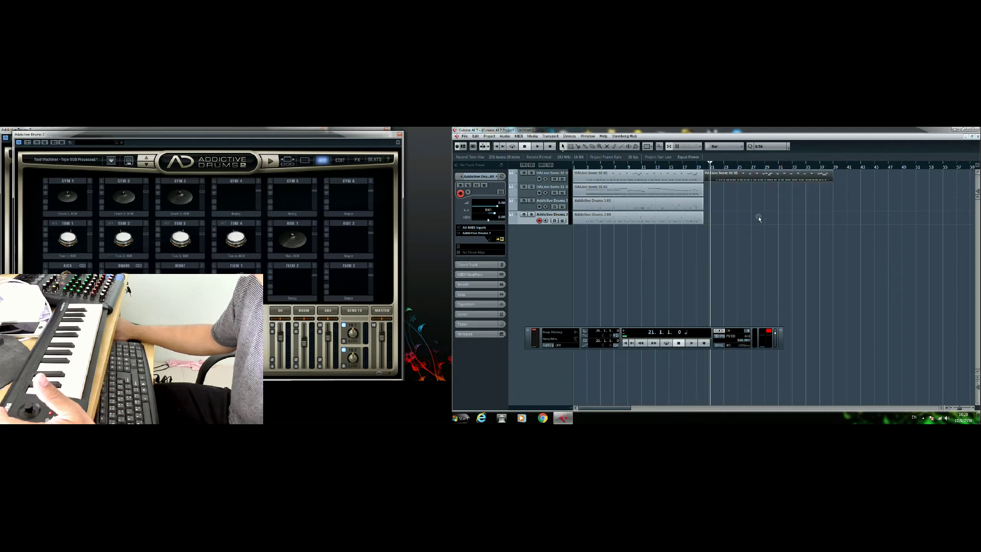
Duplicate the second HALion Sonic SE part and place the copy directly after the original on its own track at bar 20
left_click(618, 190)
right_click(620, 190)
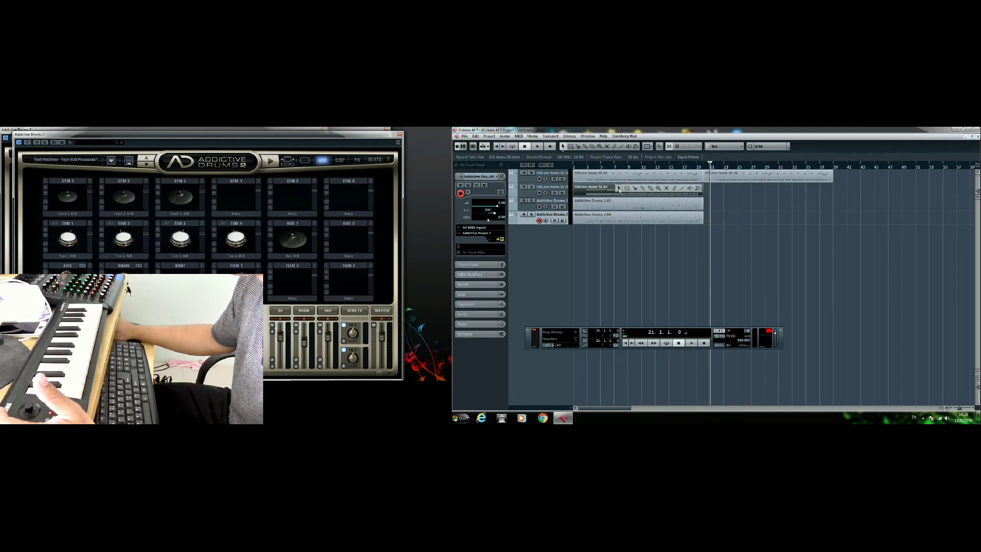
left_click(476, 136)
left_click(475, 136)
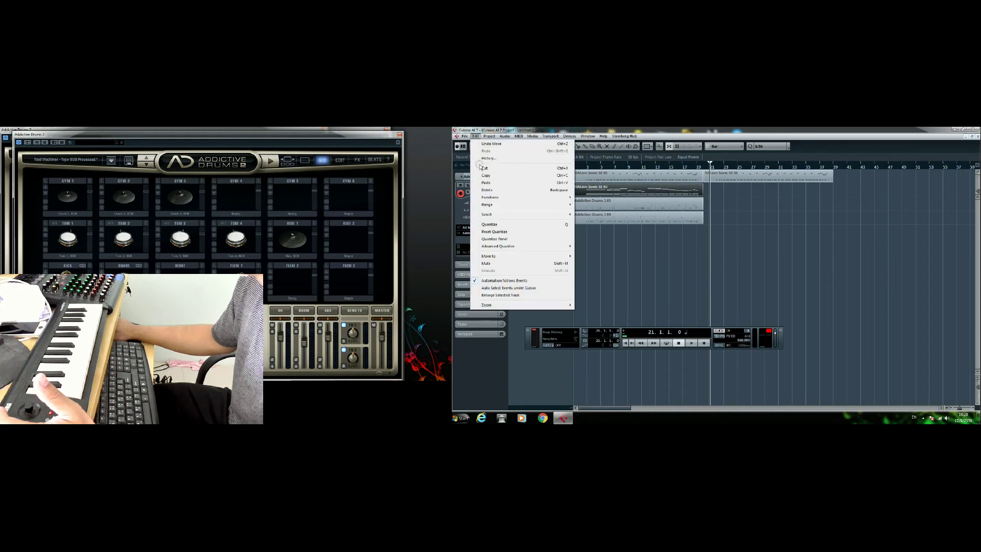
left_click(487, 182)
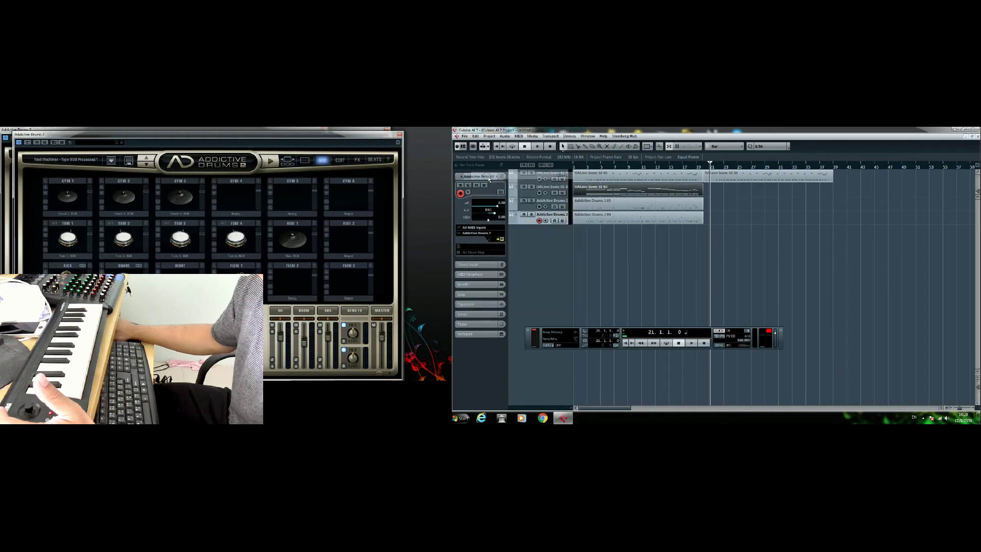
left_click(479, 137)
left_click(486, 182)
left_click_drag(727, 219, 726, 196)
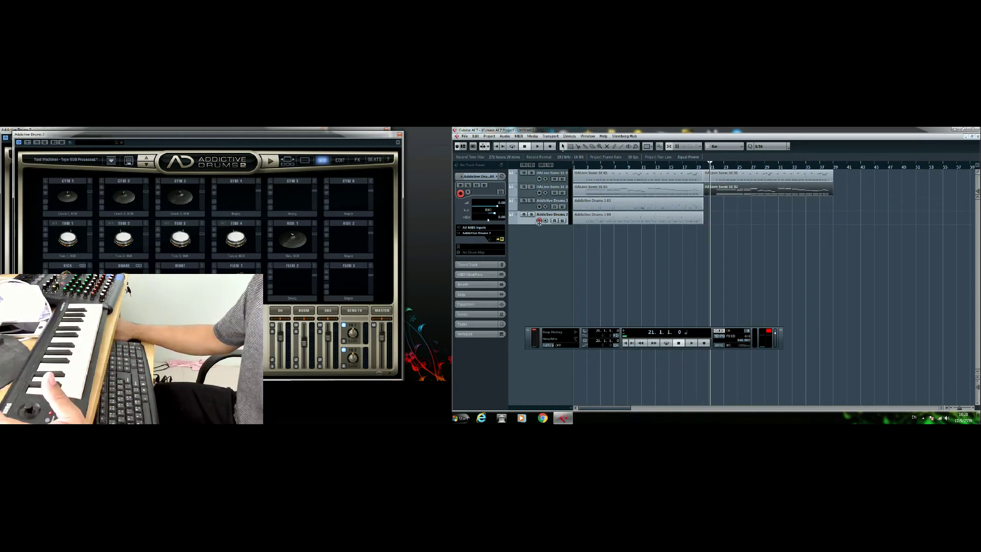
Copy the first Addictive Drums 2 part, paste it on the same track and move the copy to bar 20
left_click(531, 201)
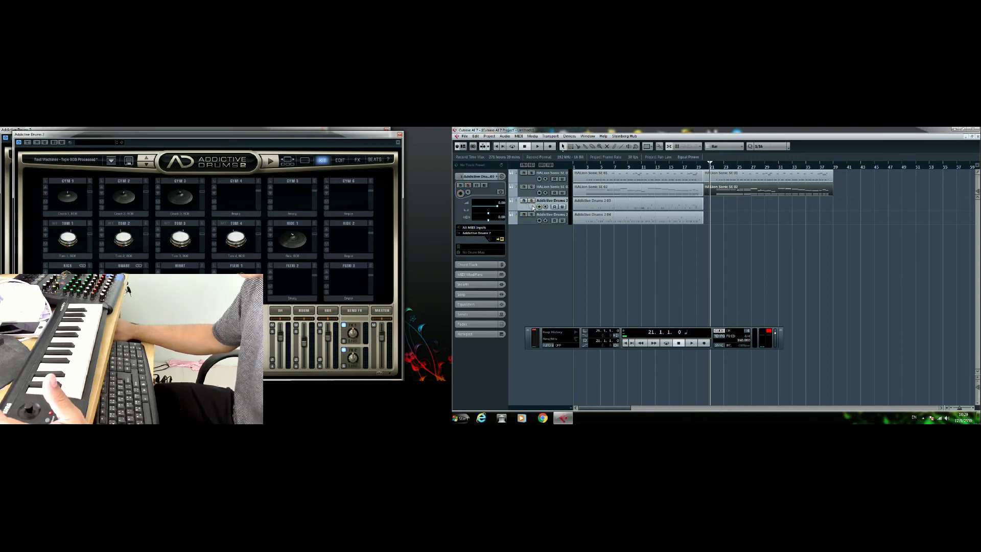
left_click(474, 136)
left_click(485, 176)
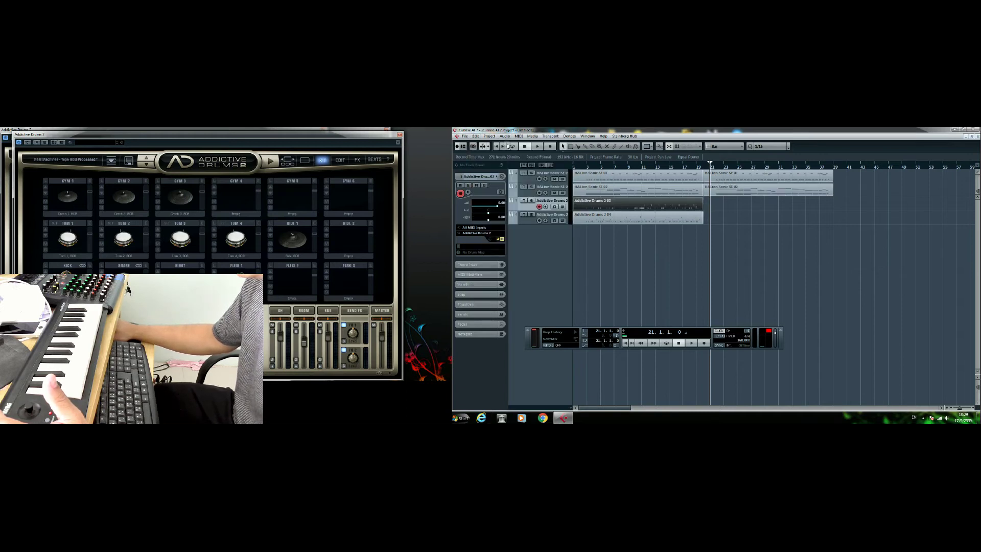
left_click(477, 137)
left_click(475, 138)
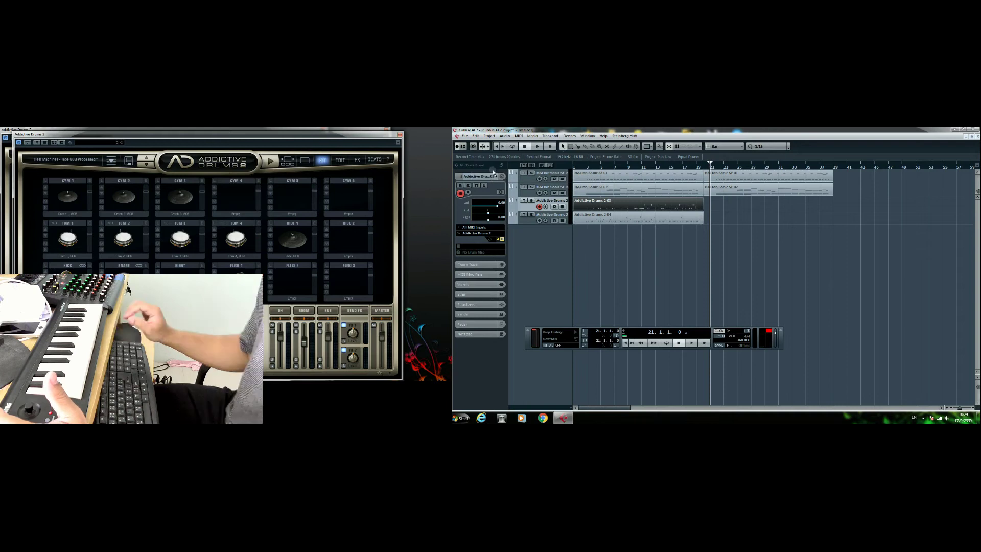
left_click(475, 137)
left_click(486, 182)
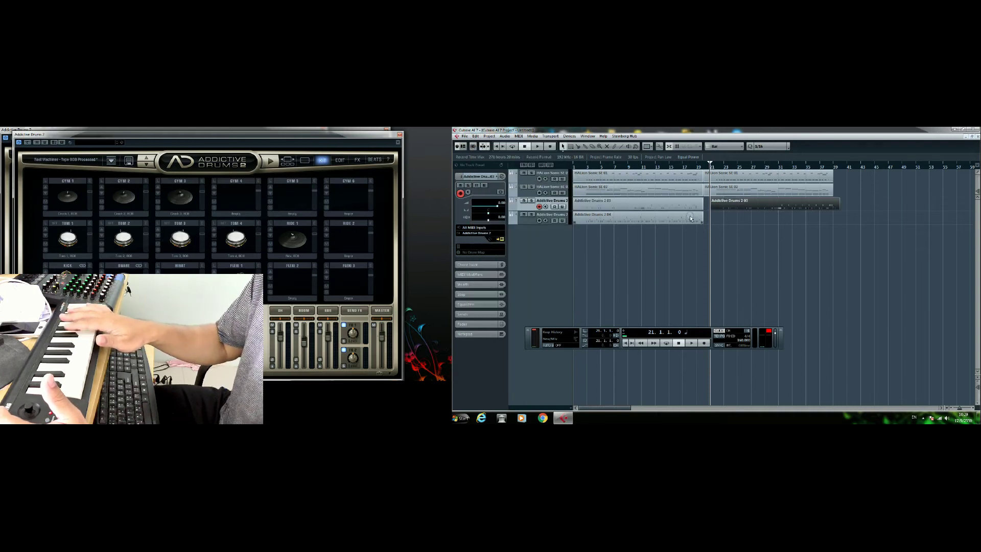
left_click_drag(719, 205, 712, 205)
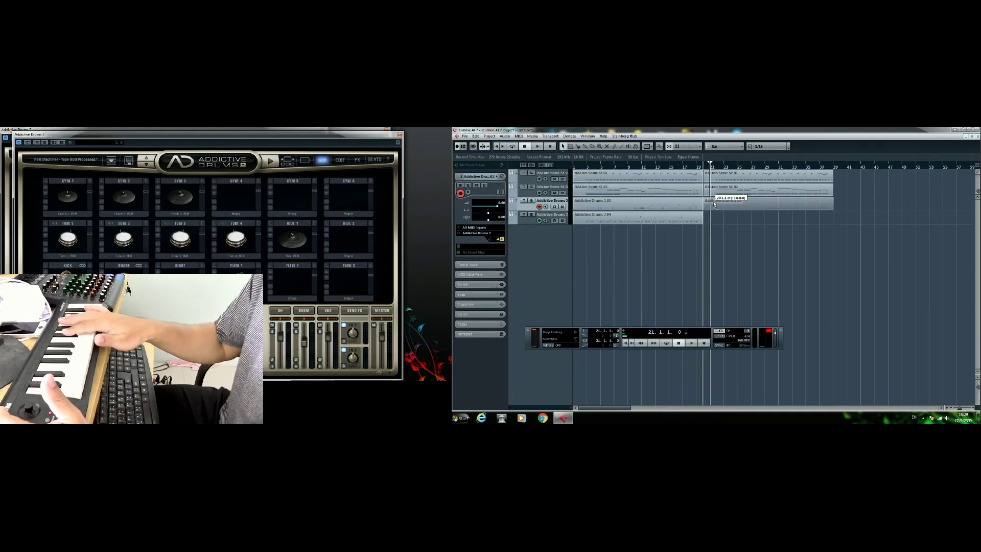
Copy the second Addictive Drums 2 part and place the duplicate right behind the original on the lowest track
left_click(588, 219)
left_click(539, 220)
left_click(539, 206)
left_click(476, 137)
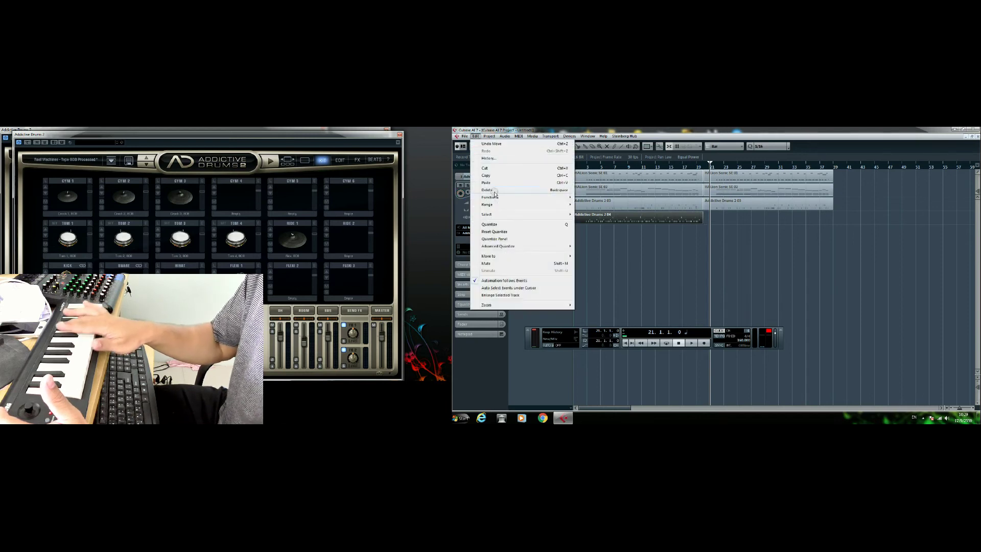
left_click(530, 173)
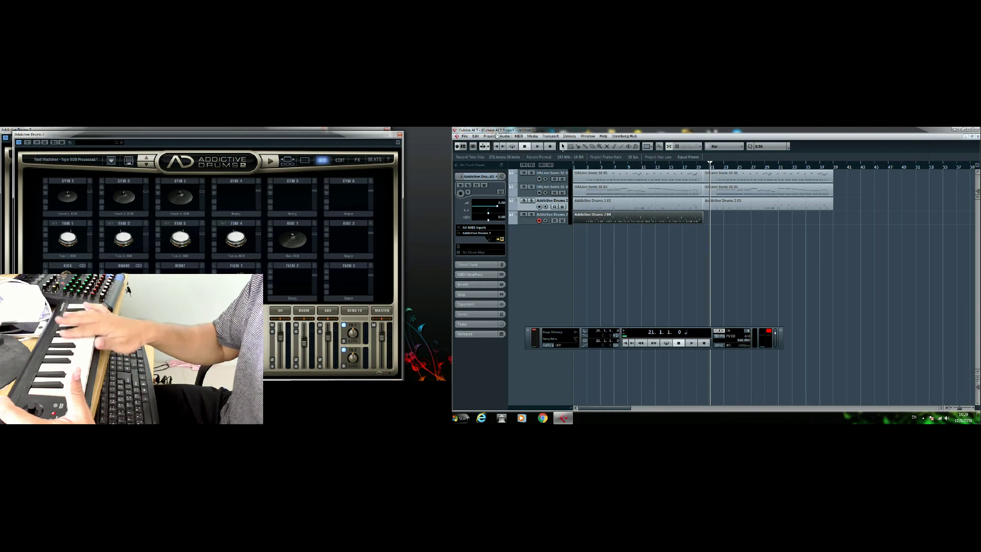
left_click(495, 136)
mouse_move(474, 138)
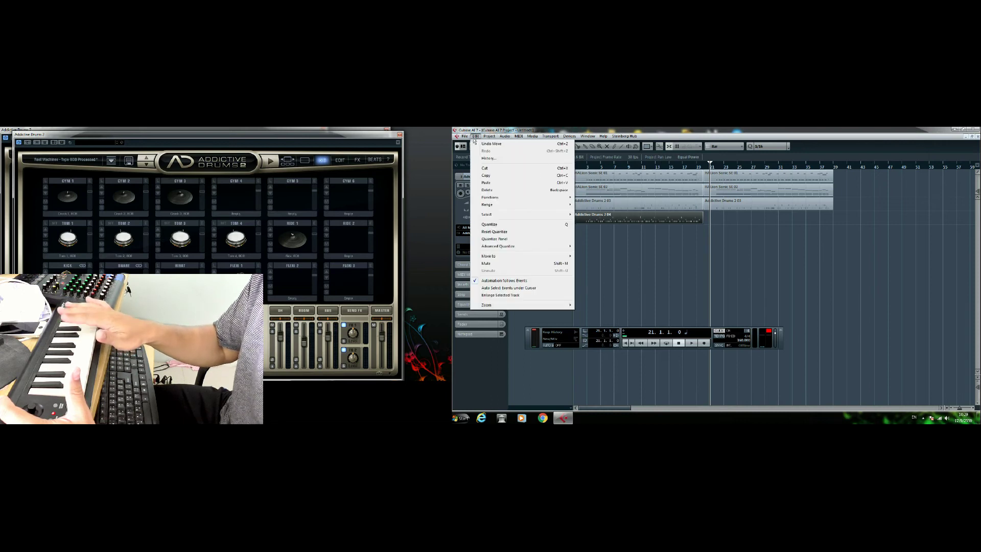
left_click(484, 183)
left_click(695, 260)
left_click(539, 221)
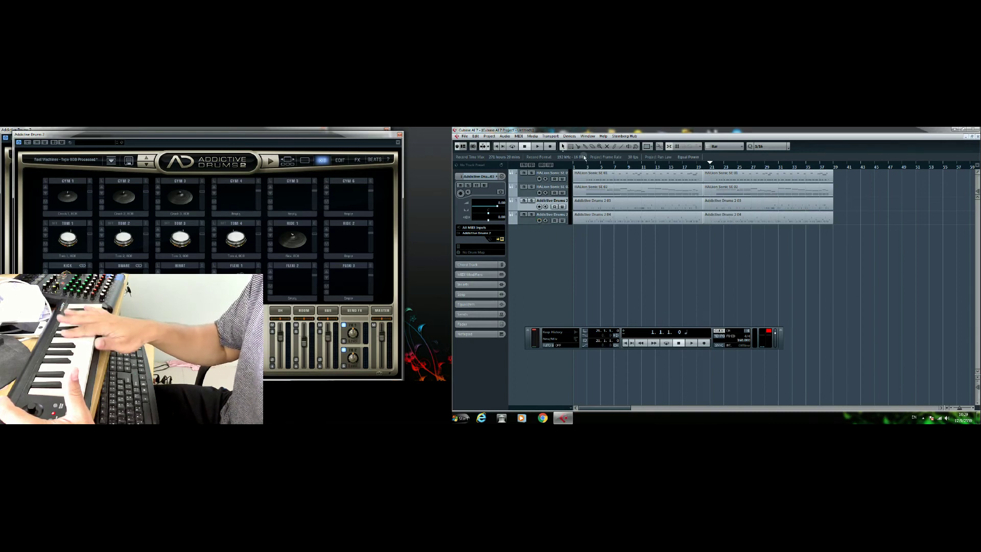
Move the locators back to the project start and play the extended arrangement from there
left_click_drag(711, 164, 570, 164)
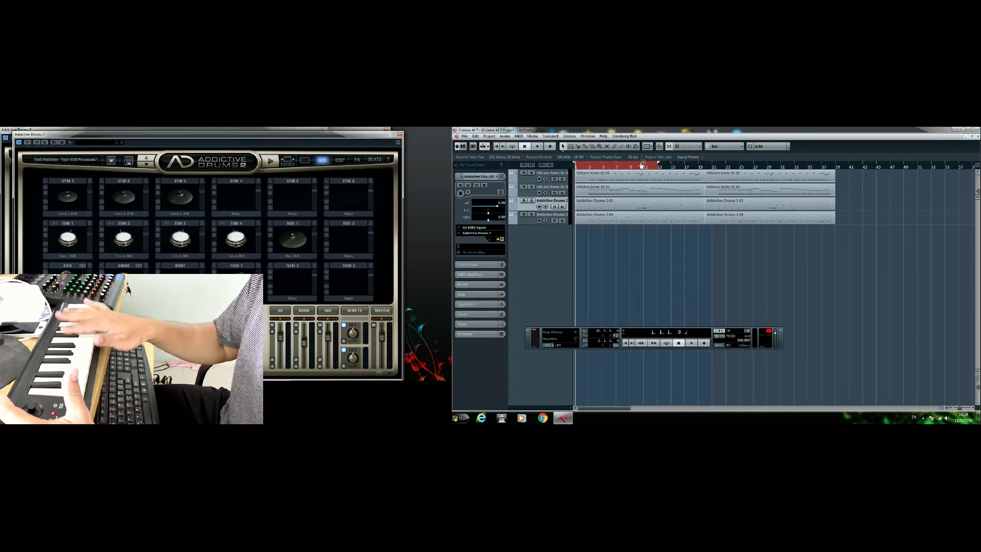
left_click_drag(641, 165, 561, 165)
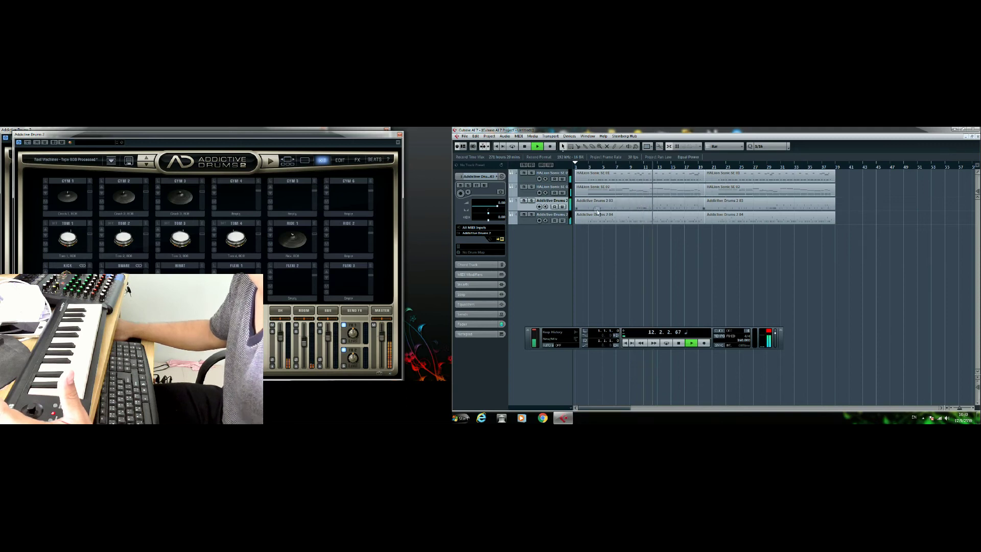
Select the first HALion Sonic SE track and move the drum and Violin plug-in windows aside to uncover its Lead 1 (Square) instrument
left_click(529, 180)
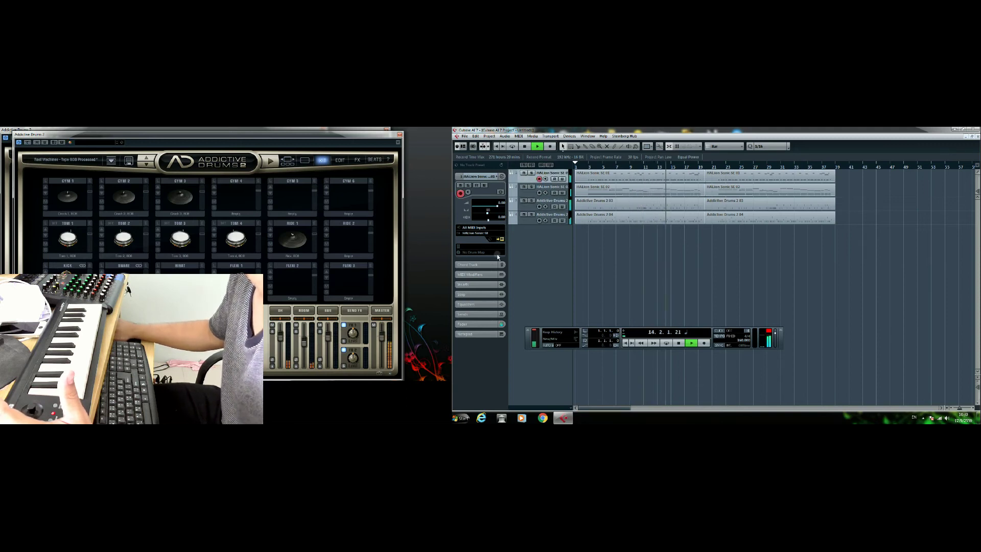
left_click(511, 215)
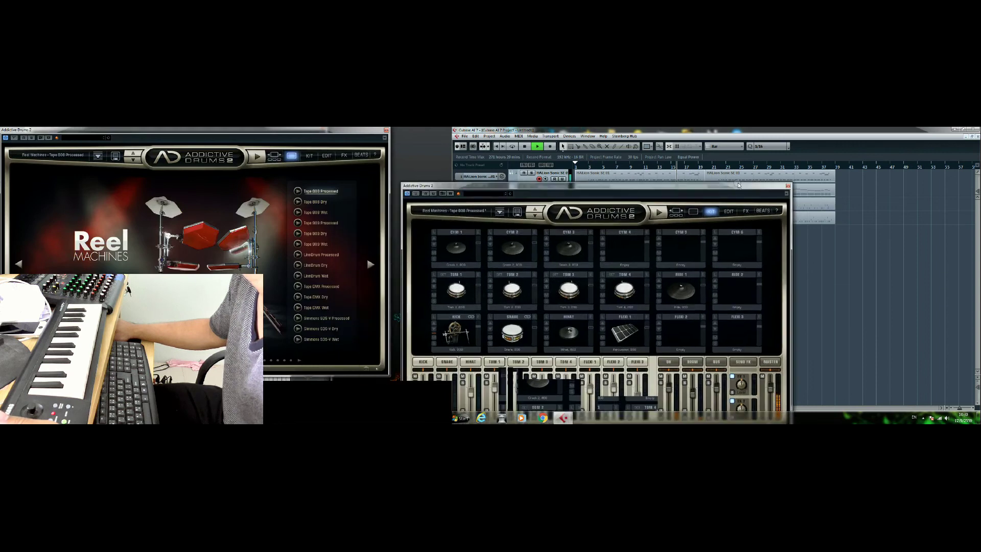
left_click_drag(299, 129, 709, 208)
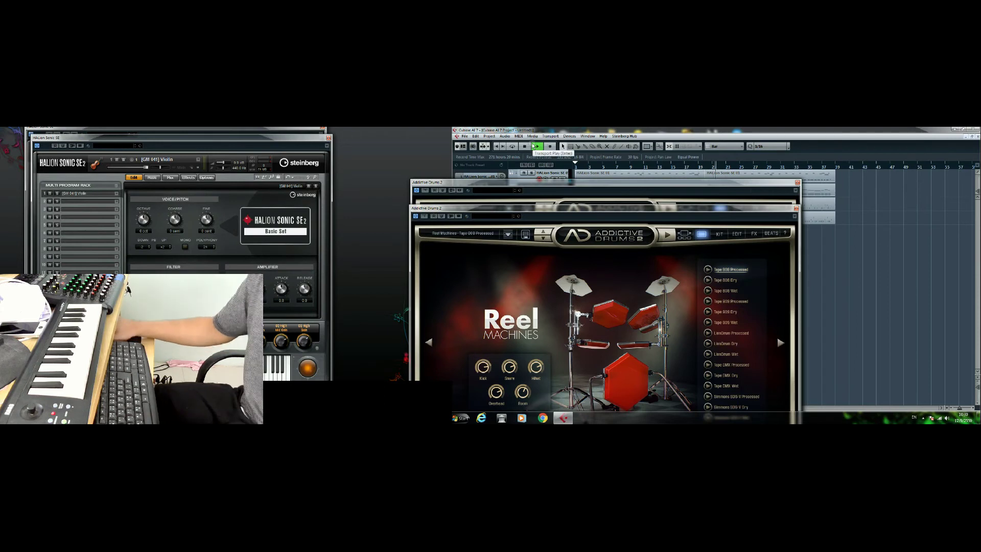
left_click_drag(179, 137, 588, 203)
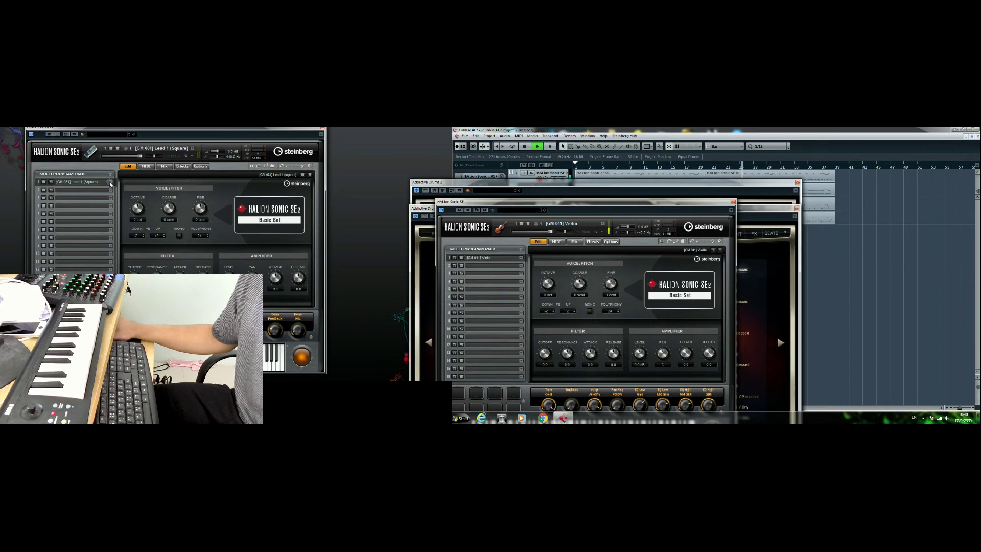
Replace the first HALion Sonic SE track's program with [GM 037] Slap Bass 1 during playback
left_click(110, 183)
left_click_drag(289, 220, 290, 231)
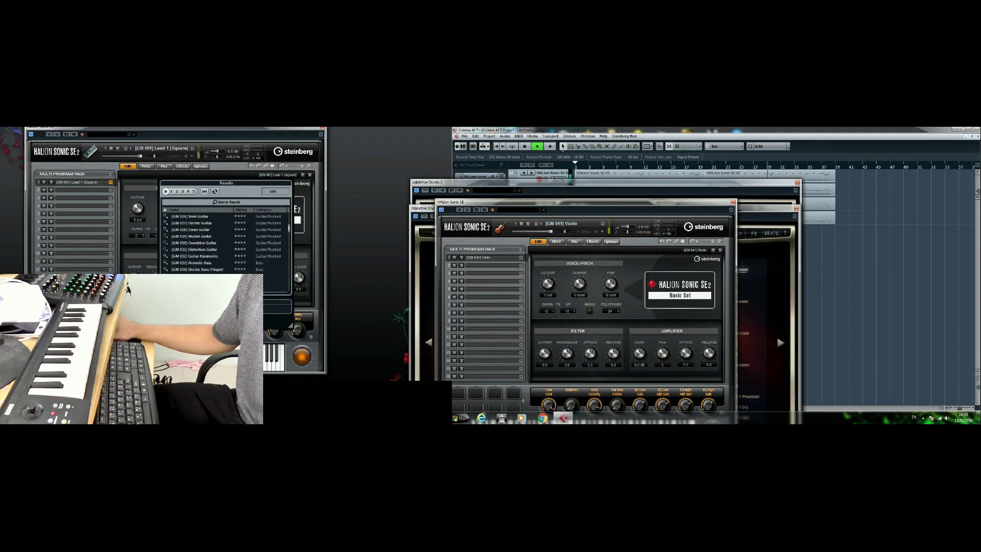
double_click(276, 289)
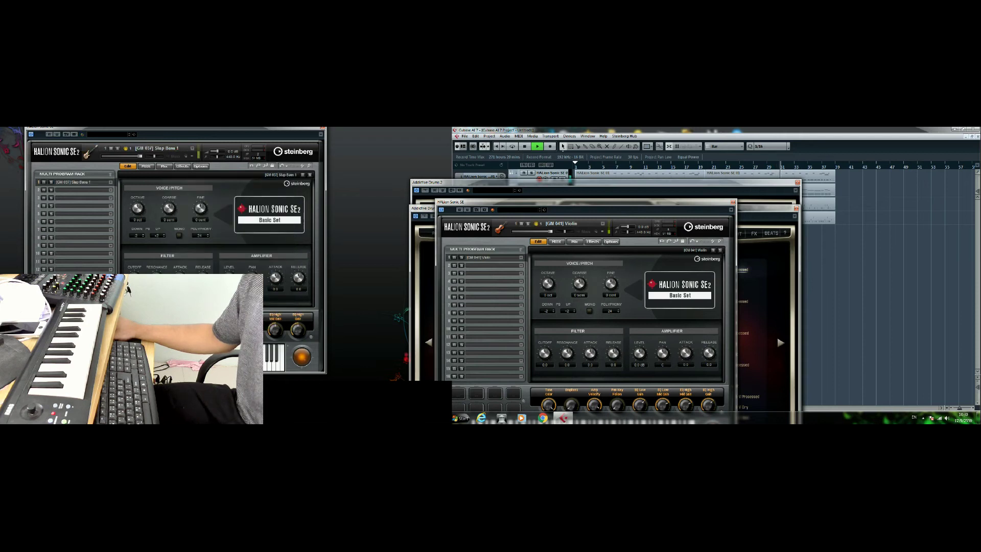
Move the Violin and both Addictive Drums 2 windows clear of the arrangement, then stop playback and return to the project start
left_click_drag(566, 208, 163, 156)
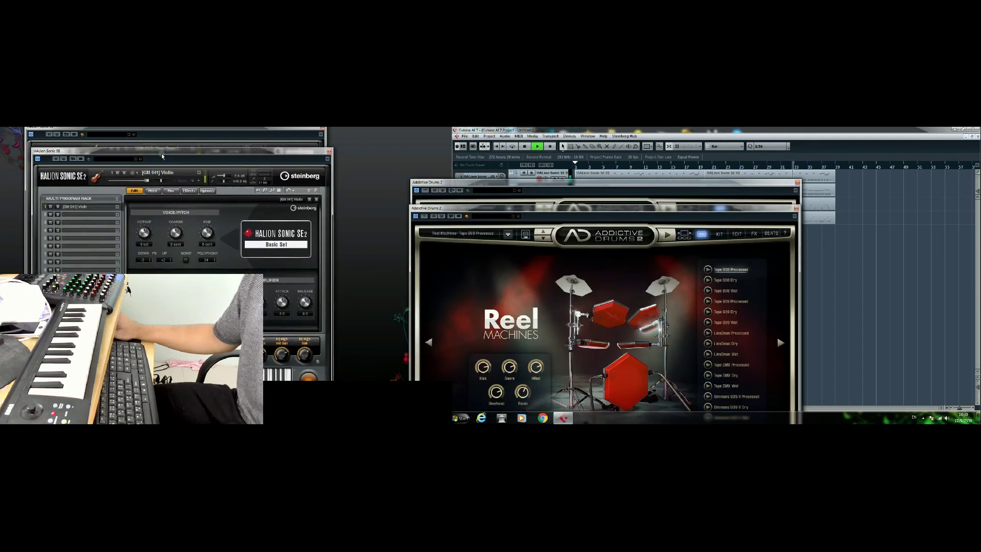
left_click_drag(613, 187, 163, 138)
left_click_drag(659, 211, 337, 182)
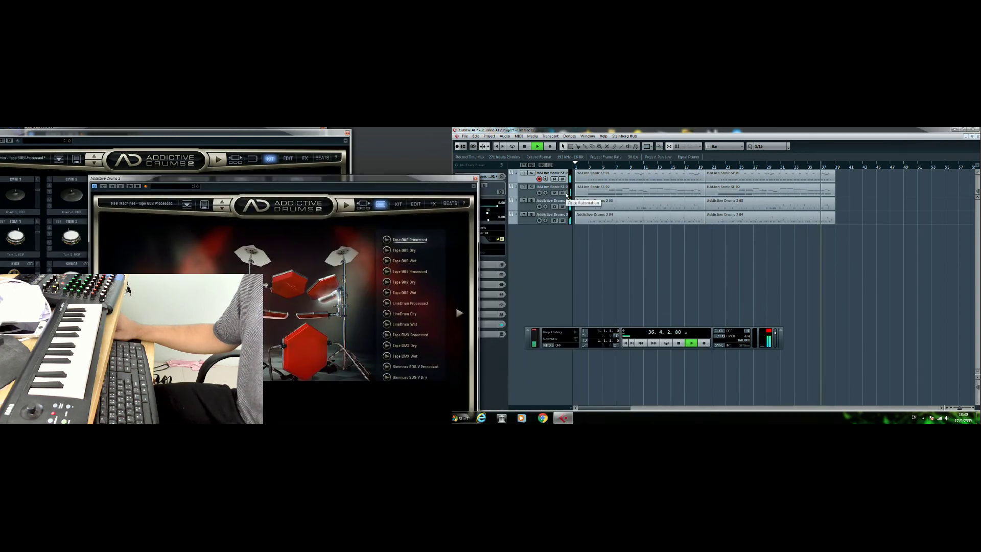
left_click(524, 147)
left_click(496, 147)
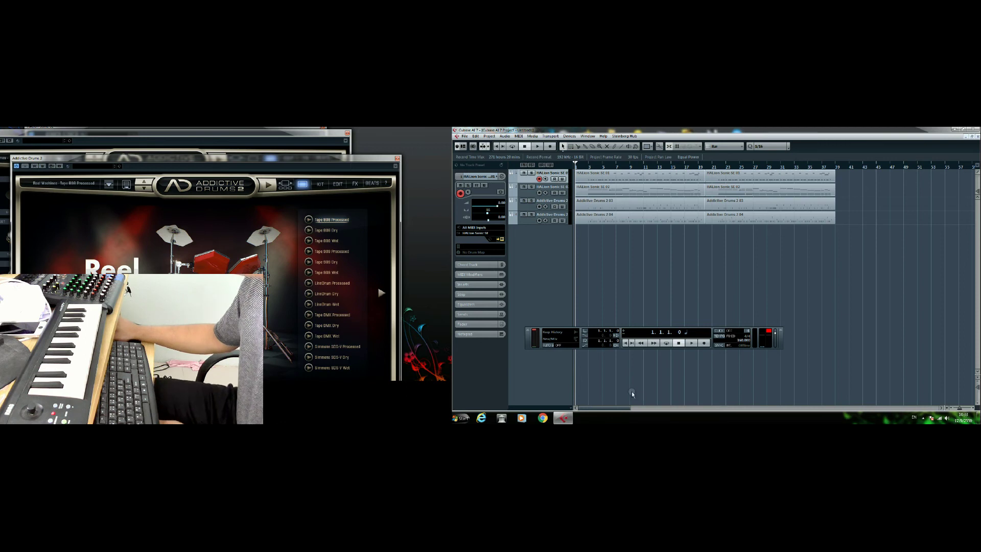
Close all open HALion Sonic SE and Addictive Drums 2 windows and minimize the project to show the desktop
left_click(397, 158)
left_click(347, 132)
left_click(329, 152)
left_click(322, 129)
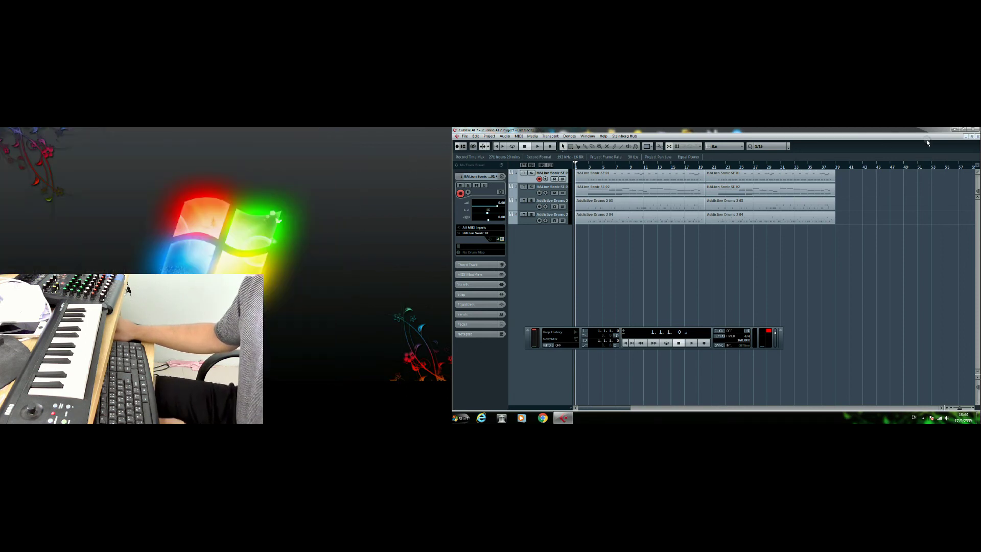
left_click(954, 129)
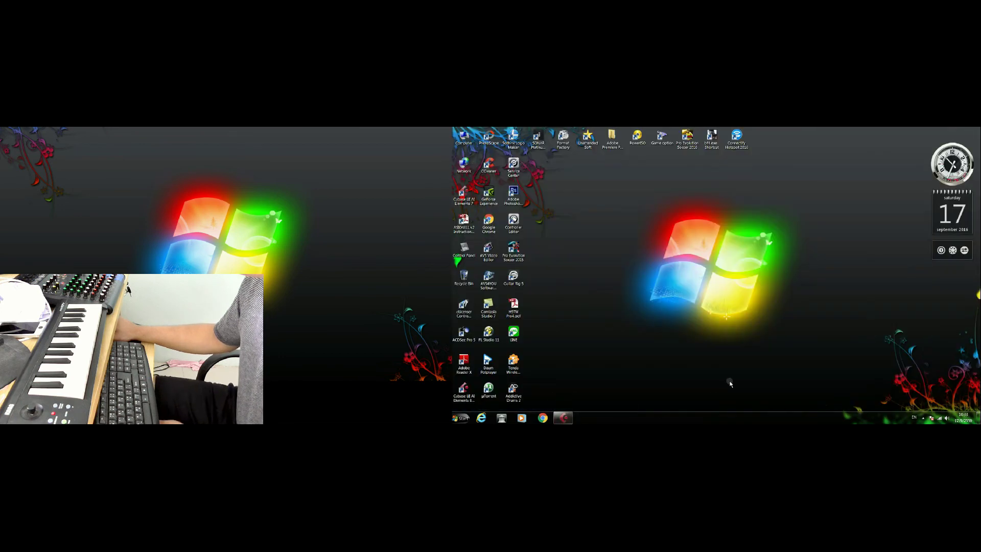
left_click(460, 418)
left_click(695, 382)
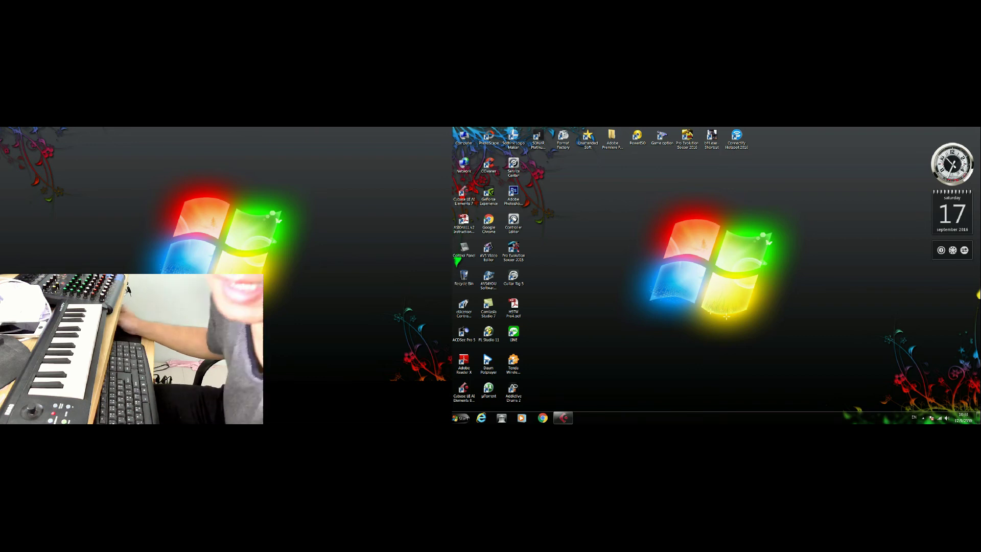